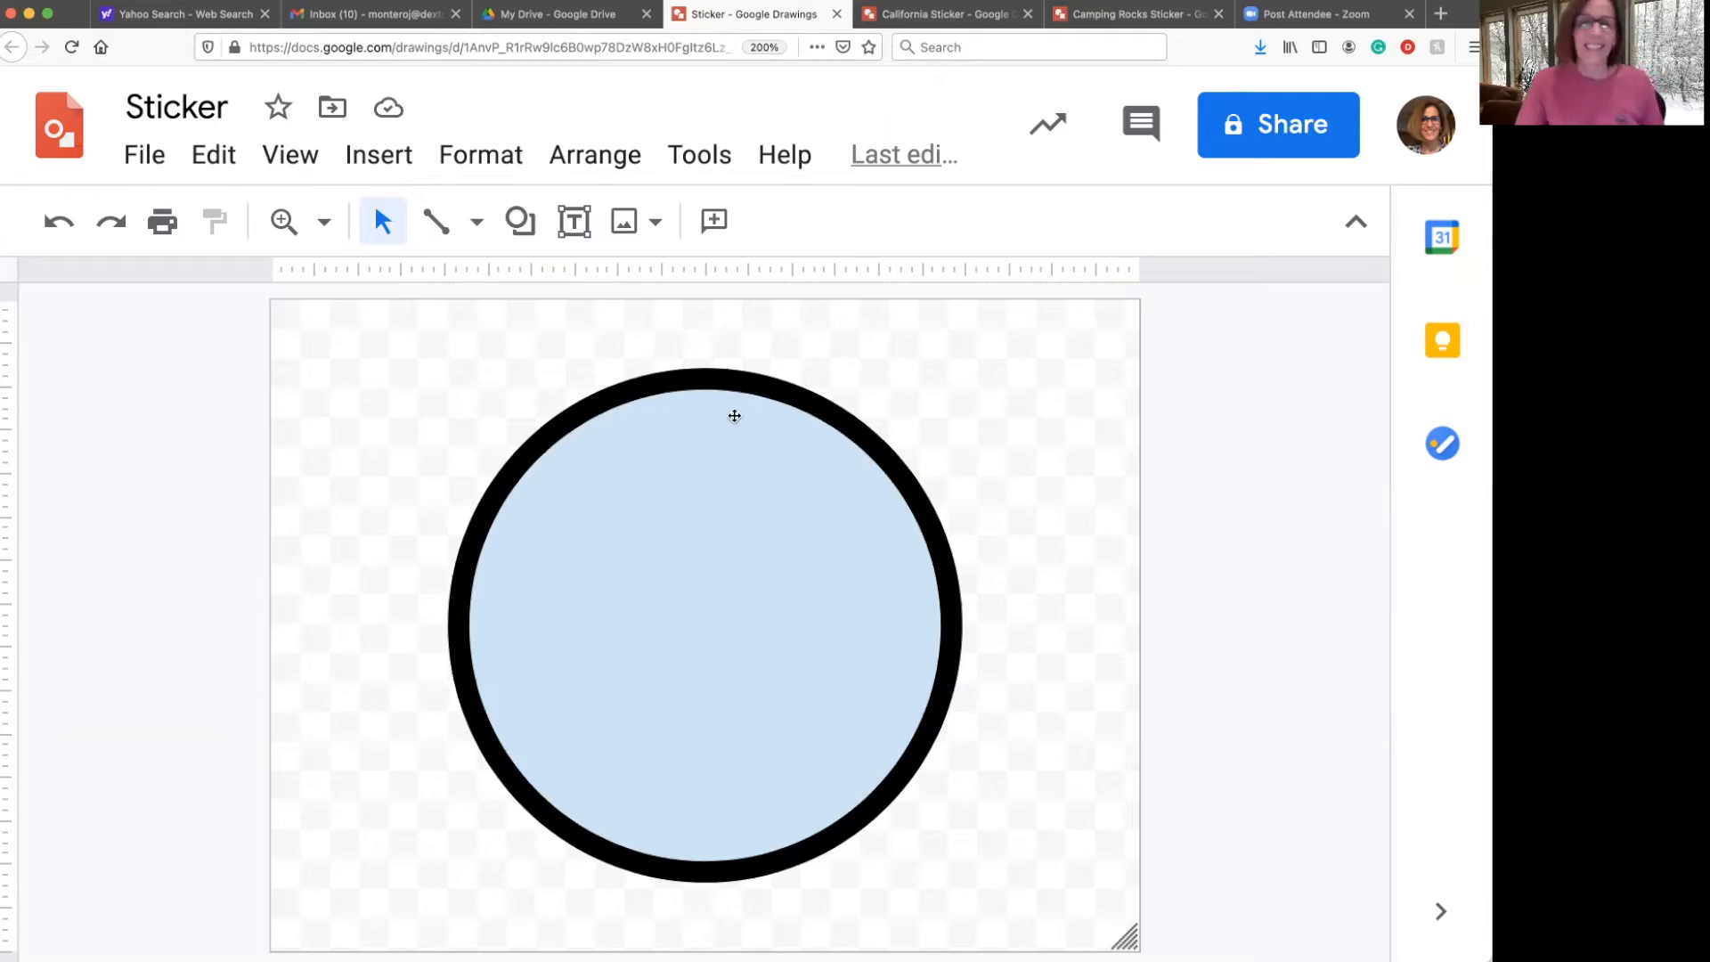
Recolour the sticker circle with a medium green border and a muted teal fill.
left_click(718, 388)
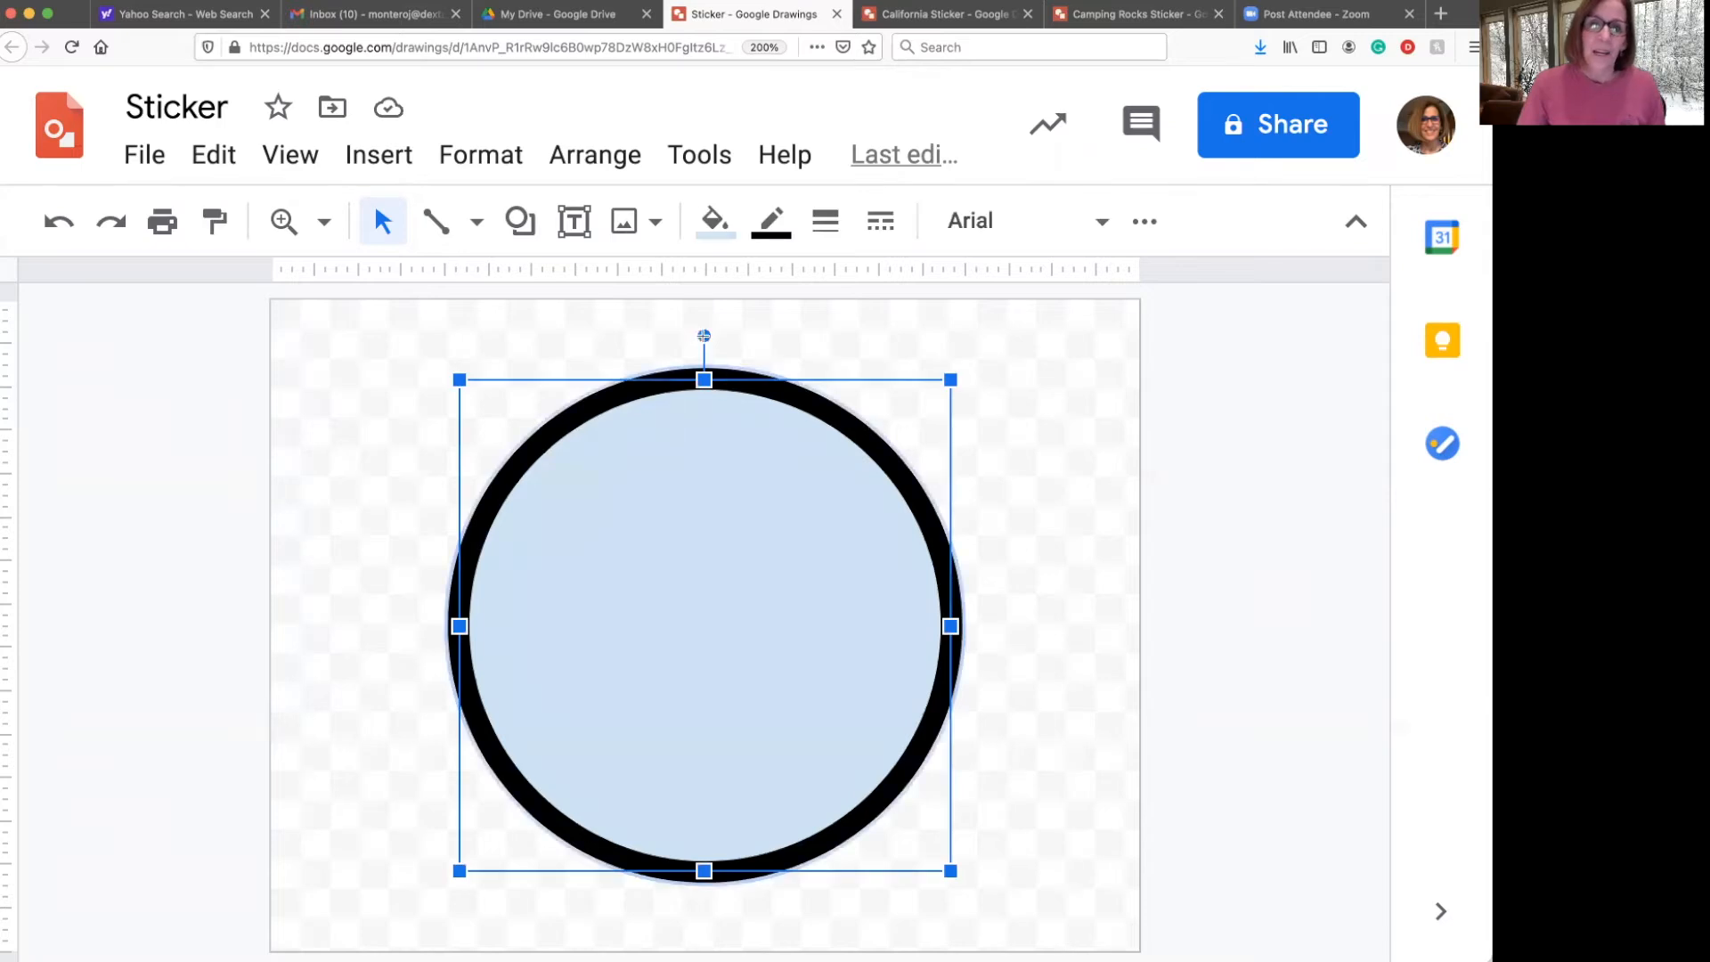
left_click(771, 230)
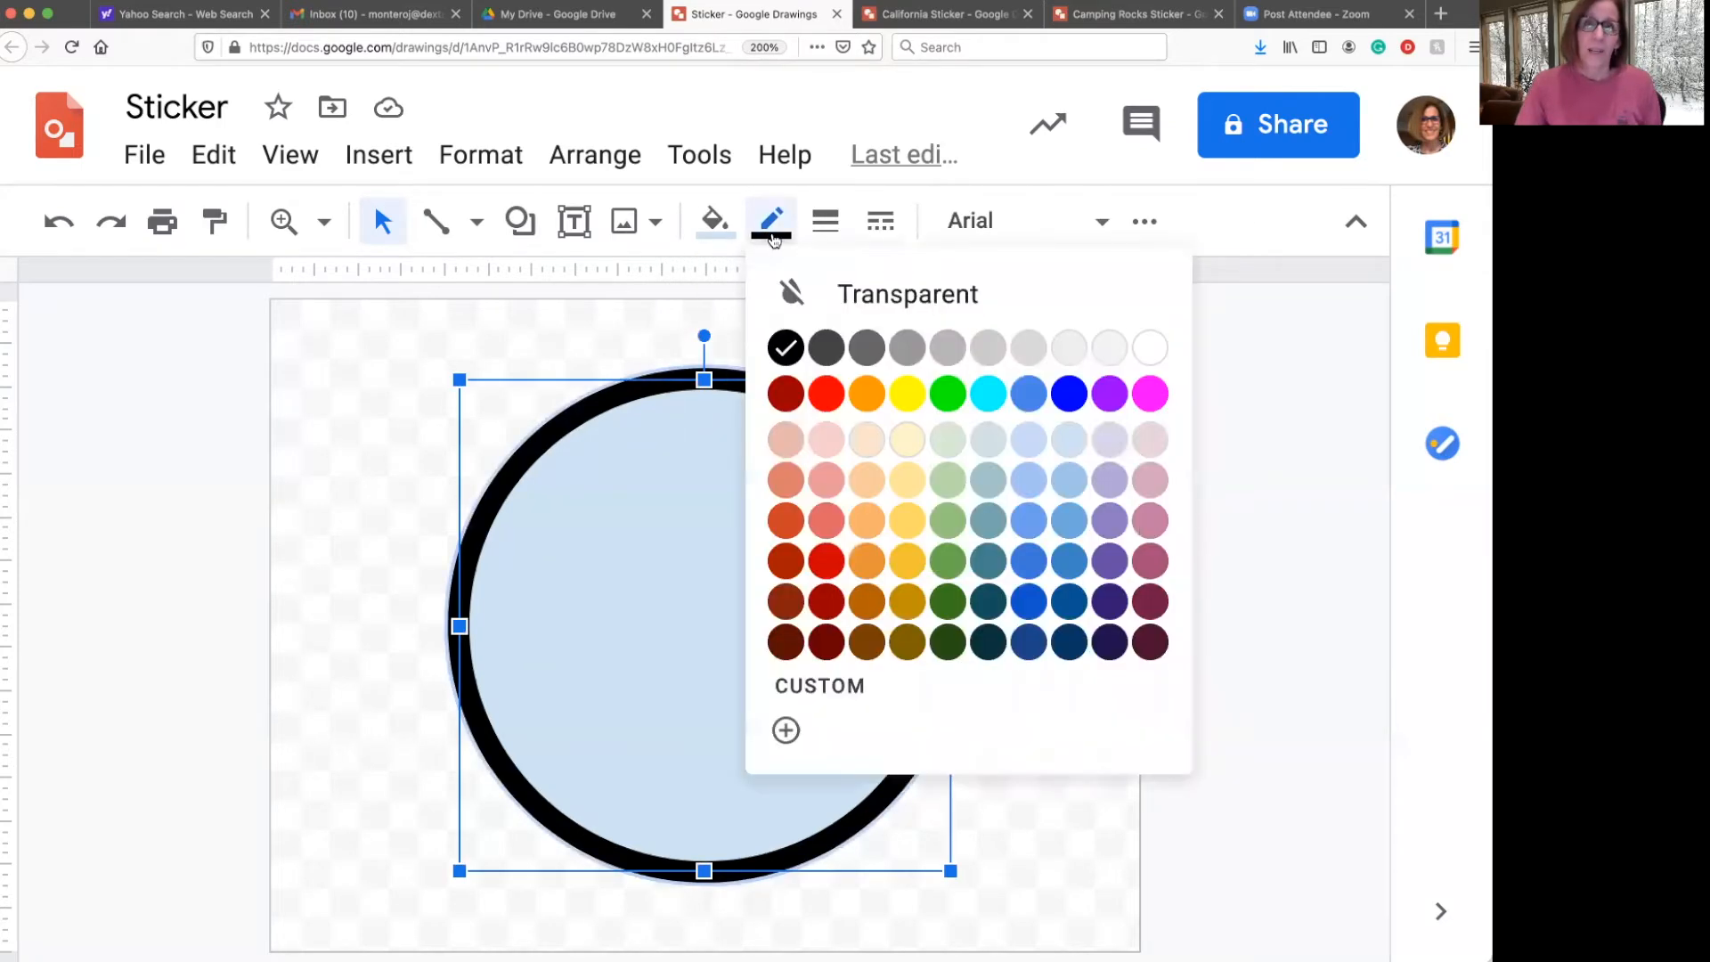
left_click(948, 564)
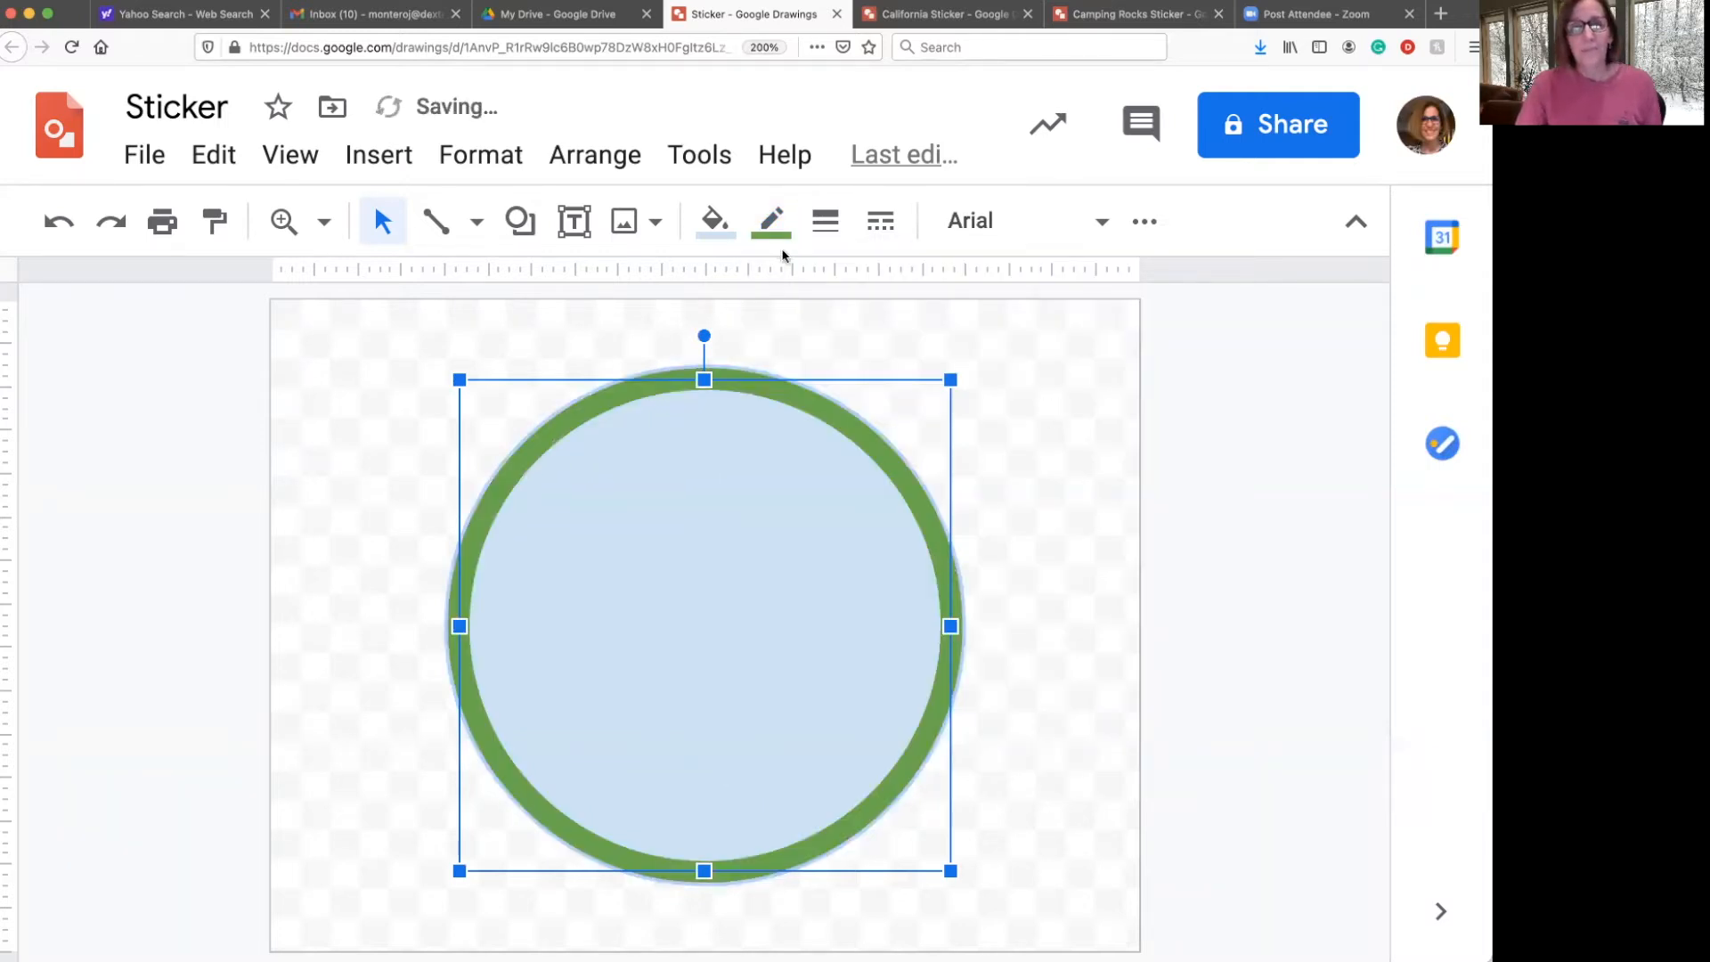
left_click(715, 223)
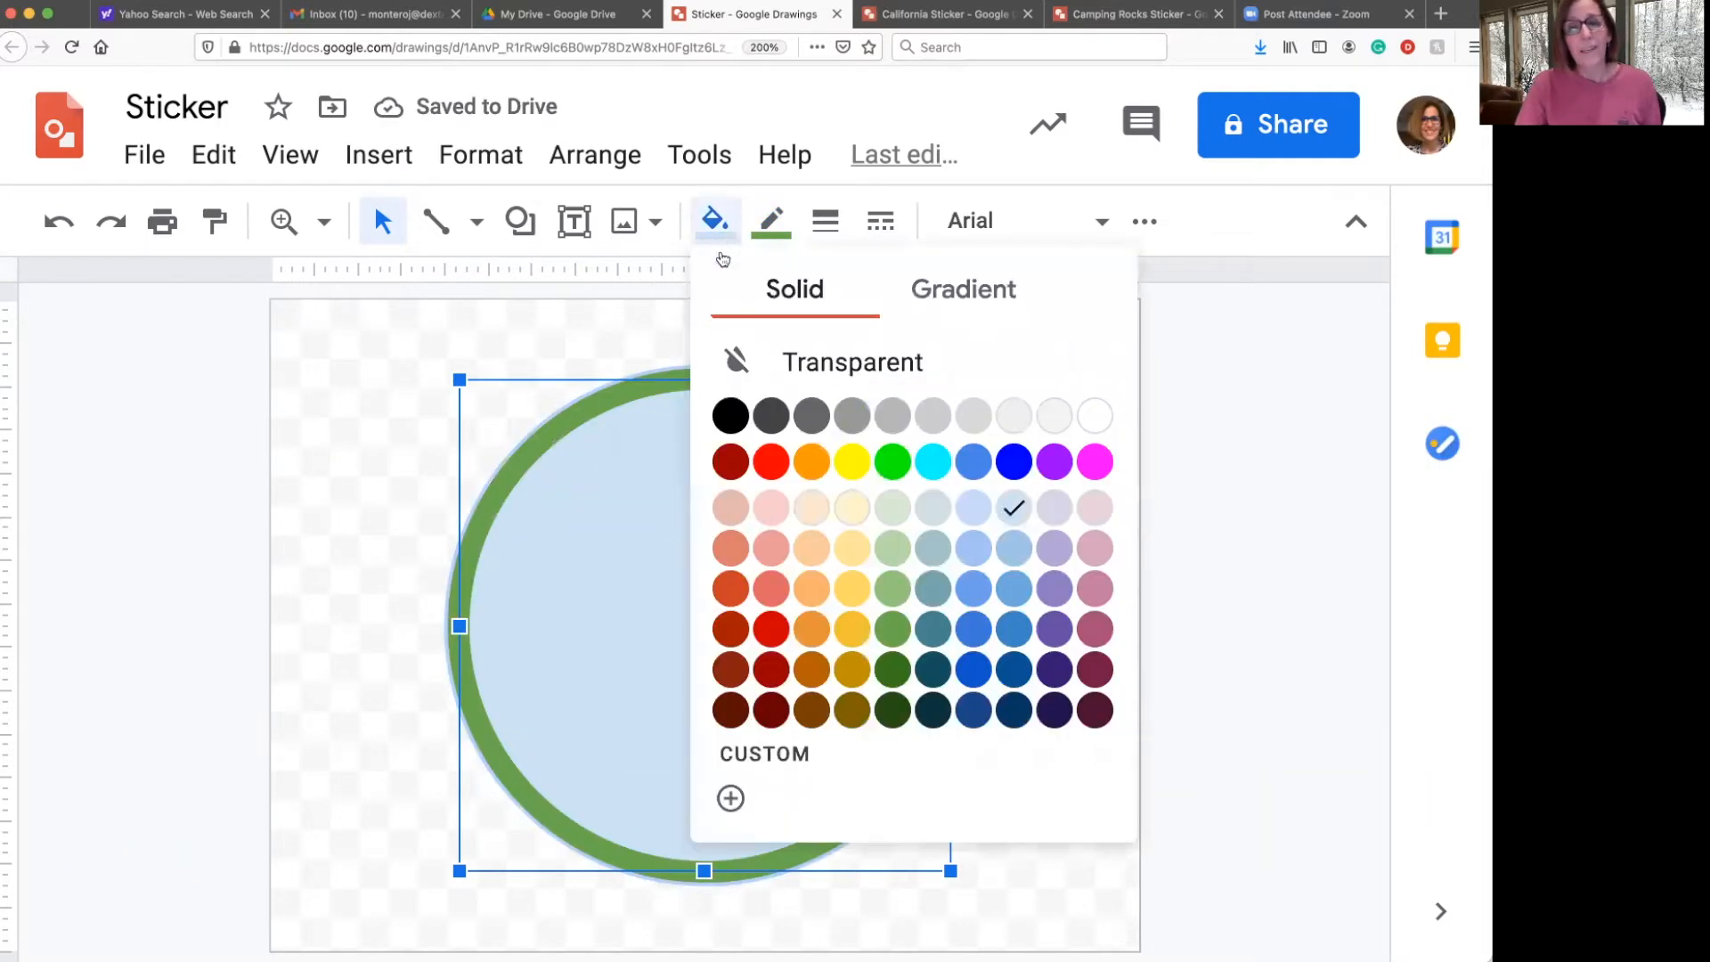
left_click(935, 632)
left_click(1056, 472)
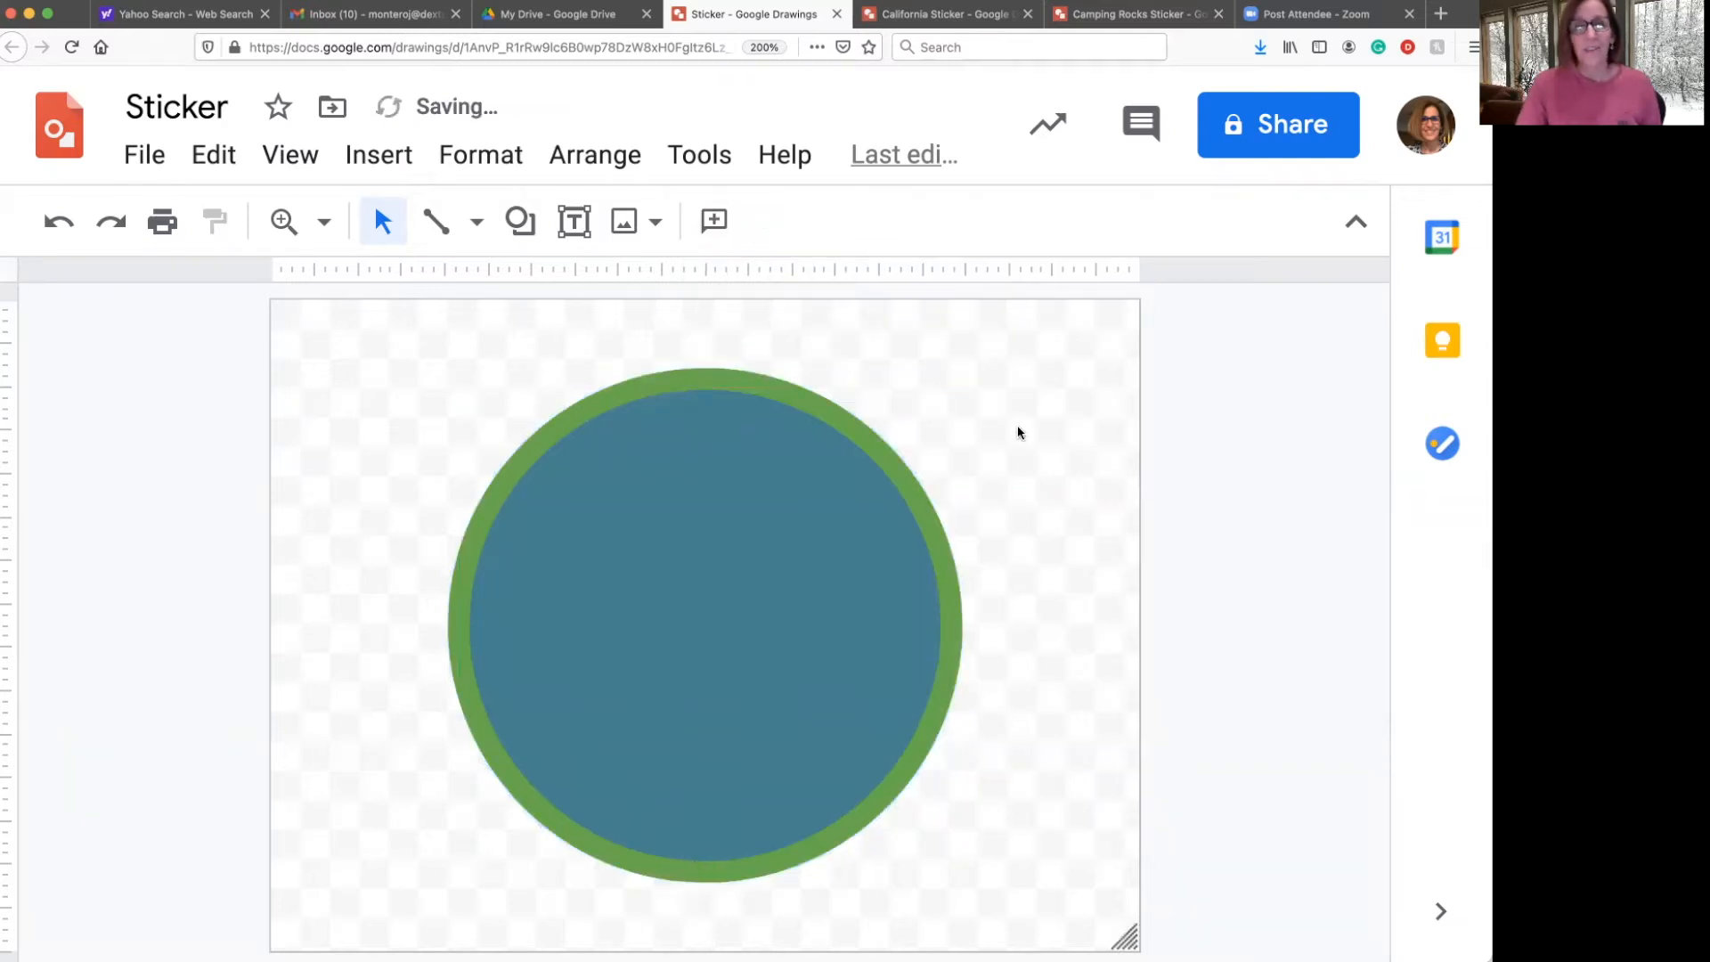
Search the web for images with the query "clip art of Paris png".
left_click(656, 223)
left_click(766, 347)
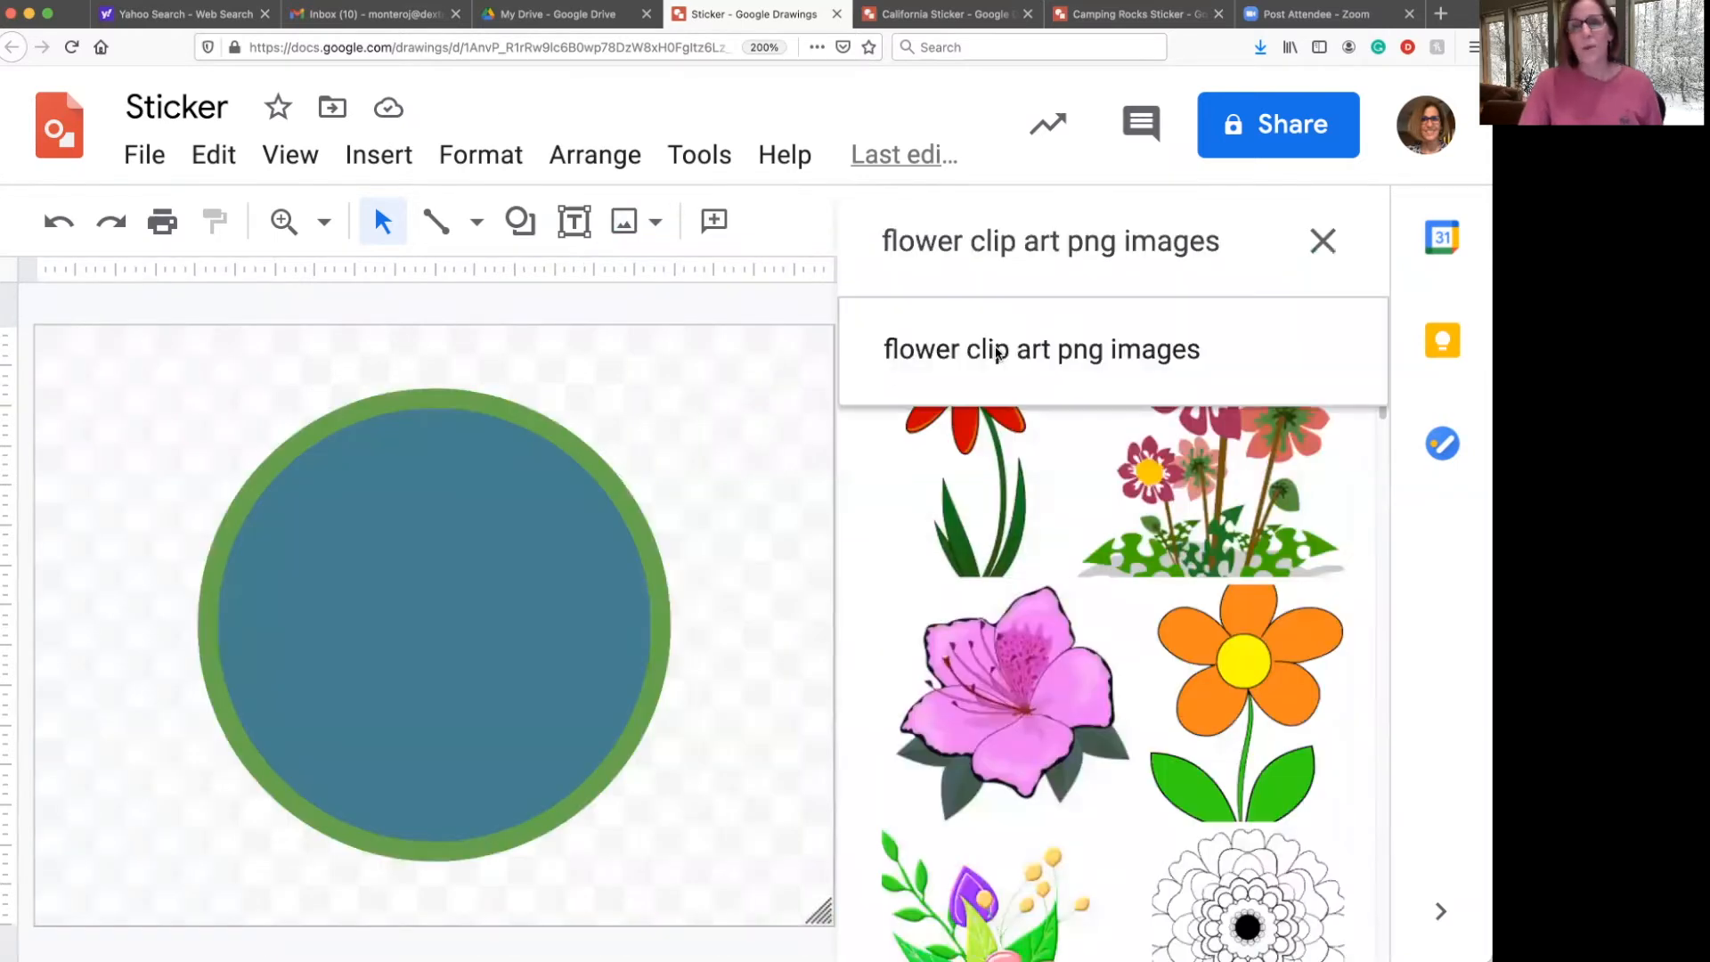
left_click_drag(1227, 245, 878, 231)
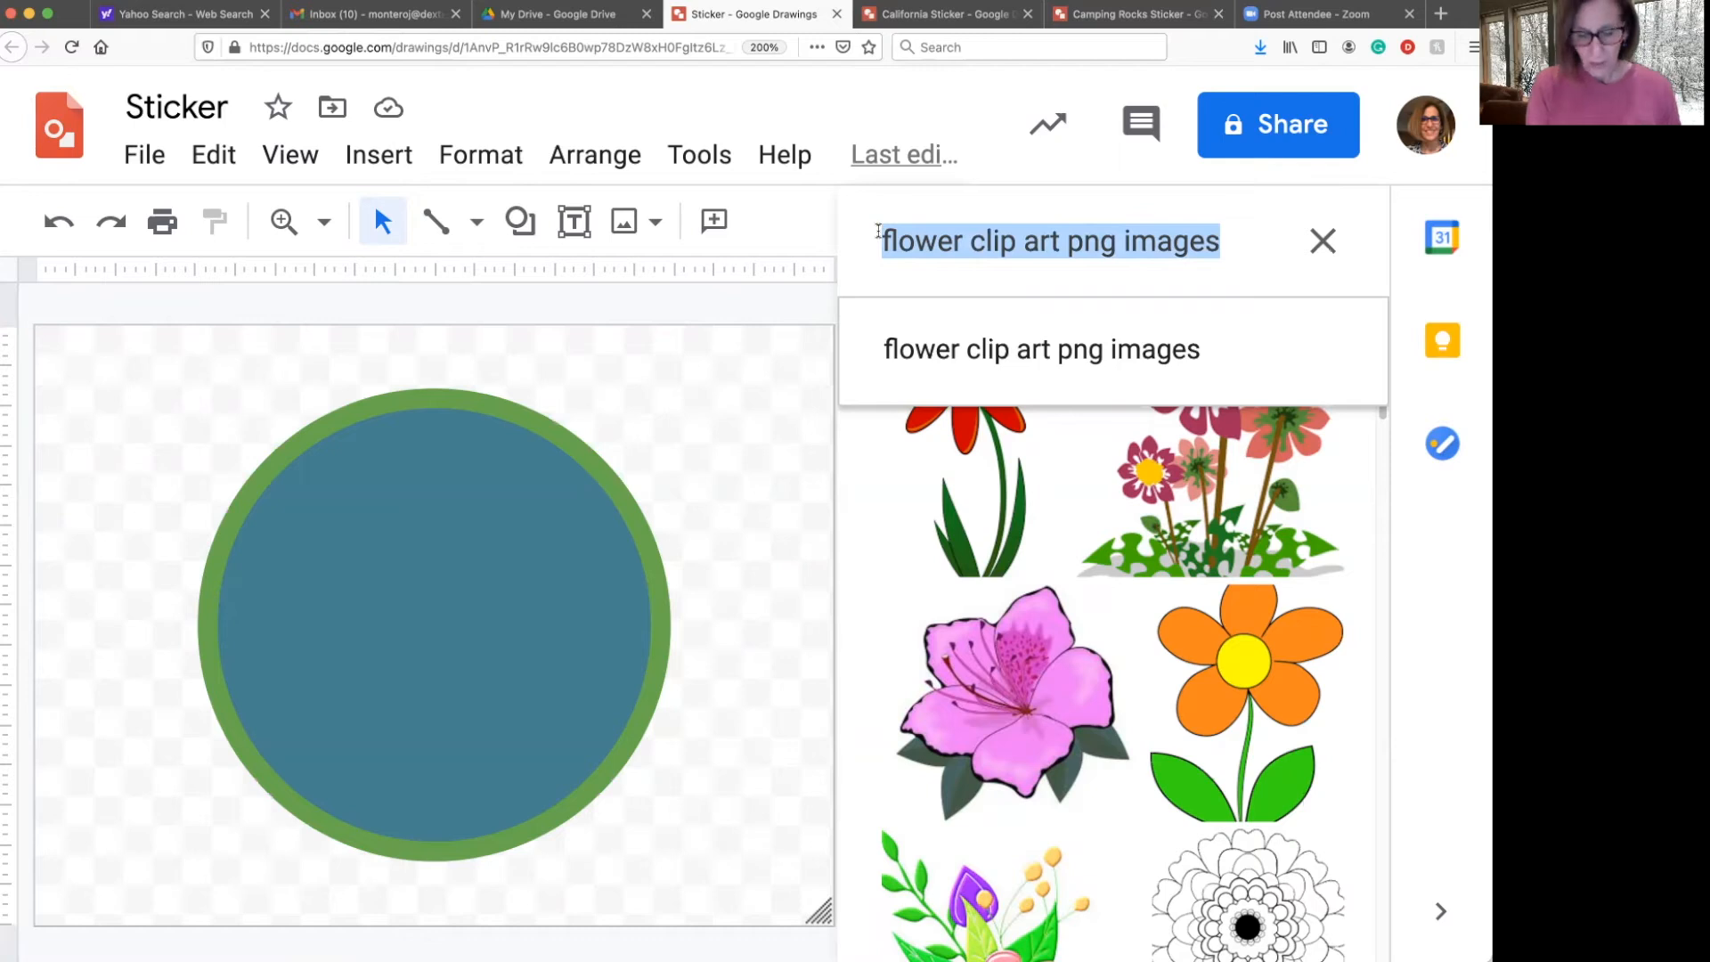
type("clip art of")
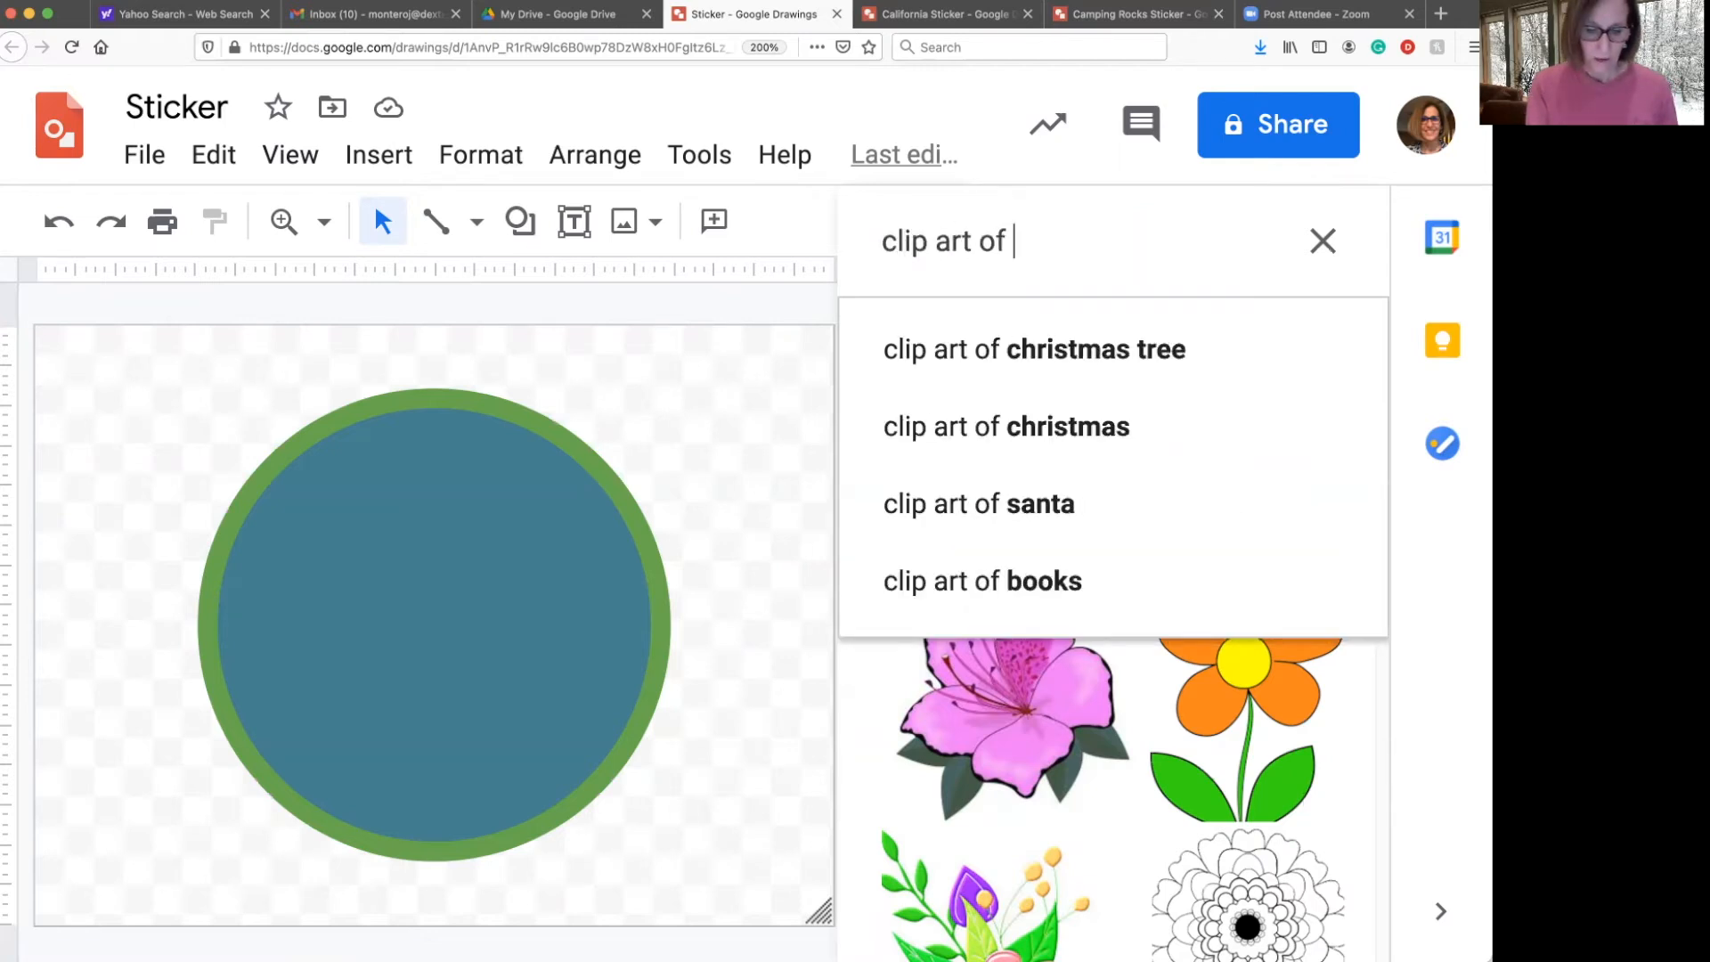
type(" Paris")
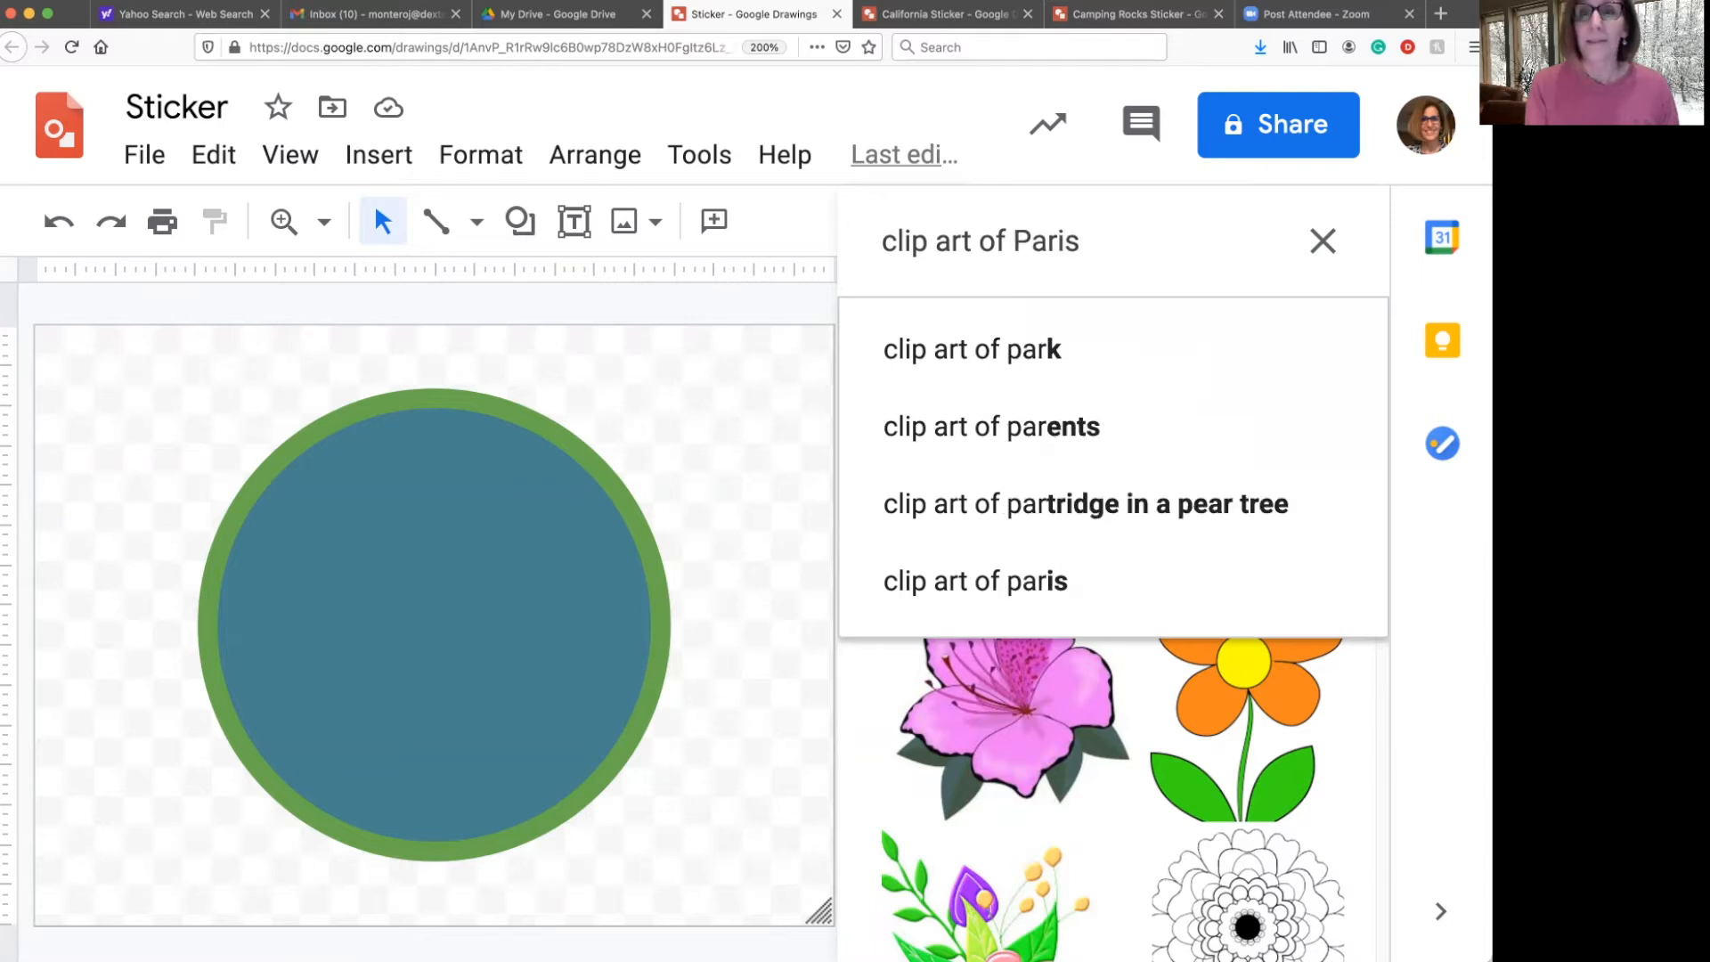
type(" png")
key("Return")
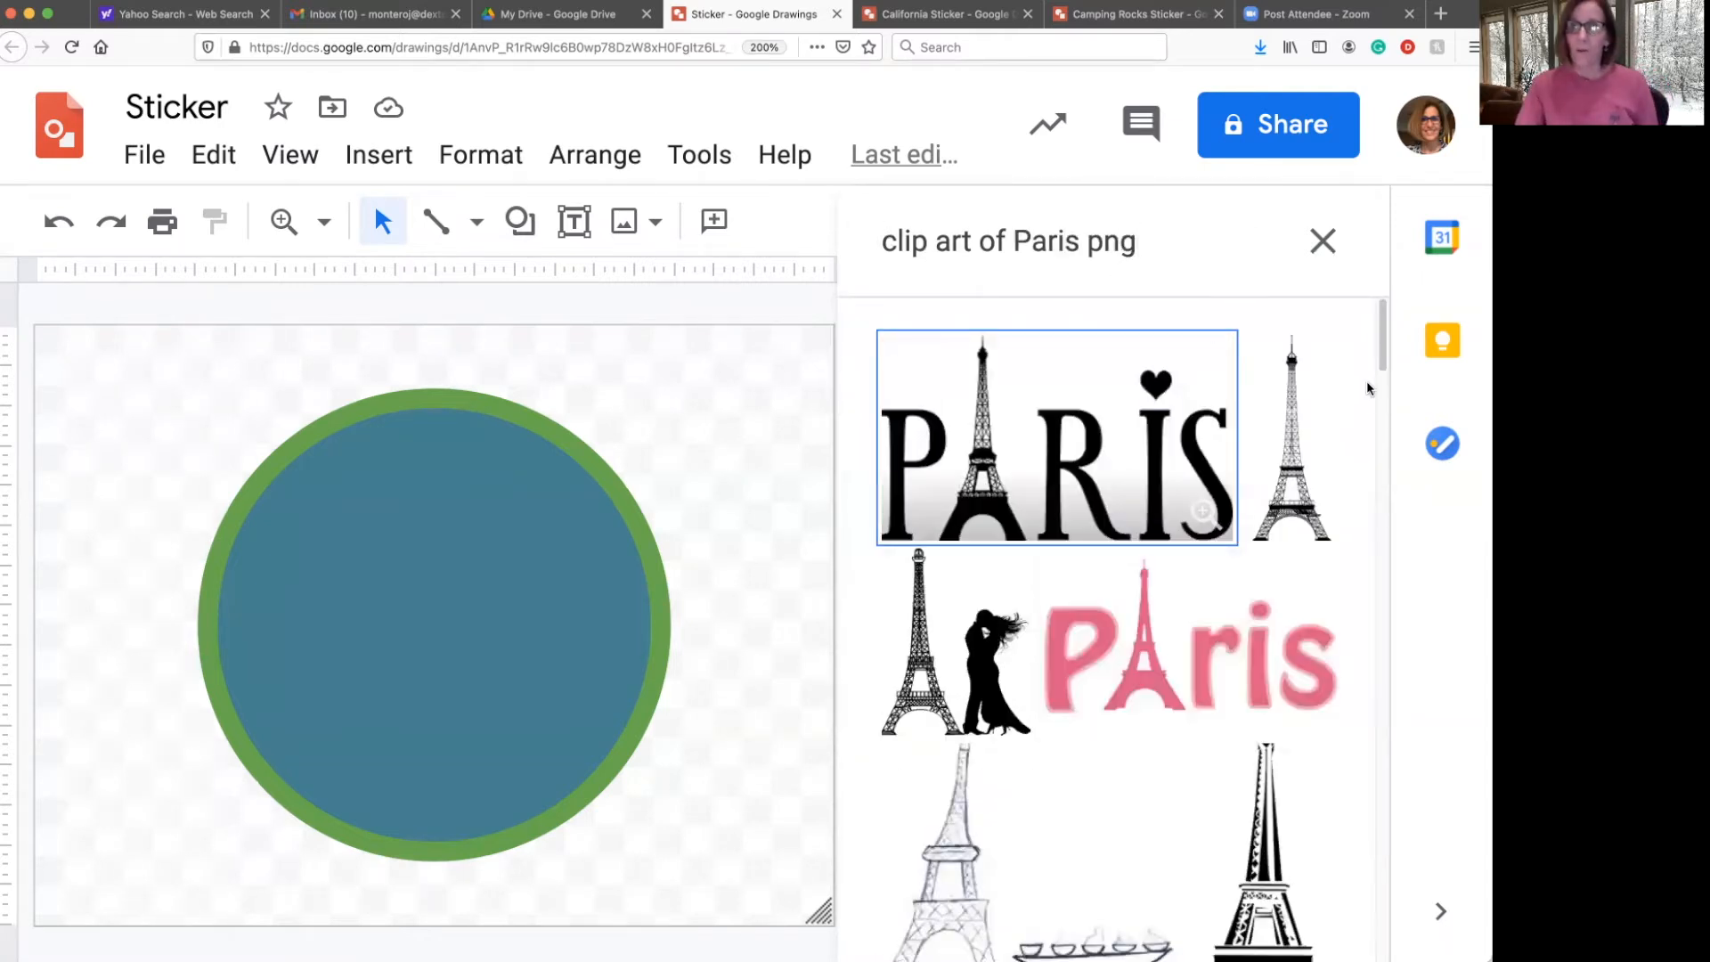
Find the "I Love Paris" picture with the tan background among the image results and insert it into the drawing.
left_click_drag(1378, 348, 1357, 534)
scroll(1355, 533, "down", 7)
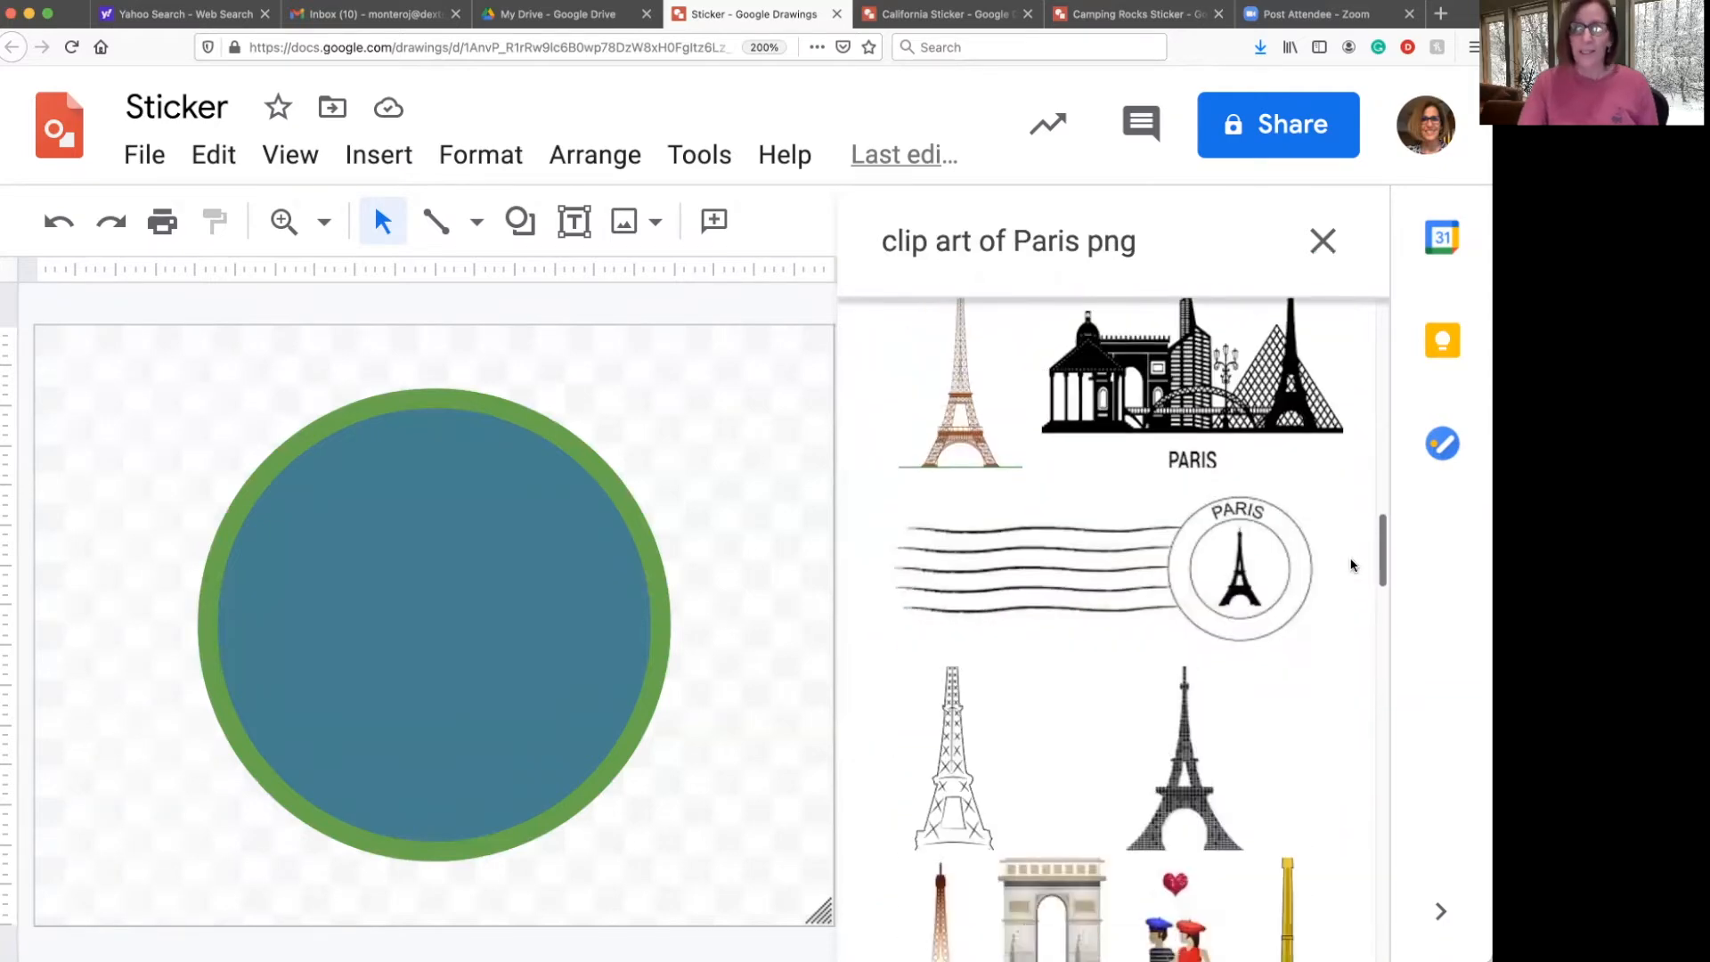
scroll(1336, 615, "down", 2)
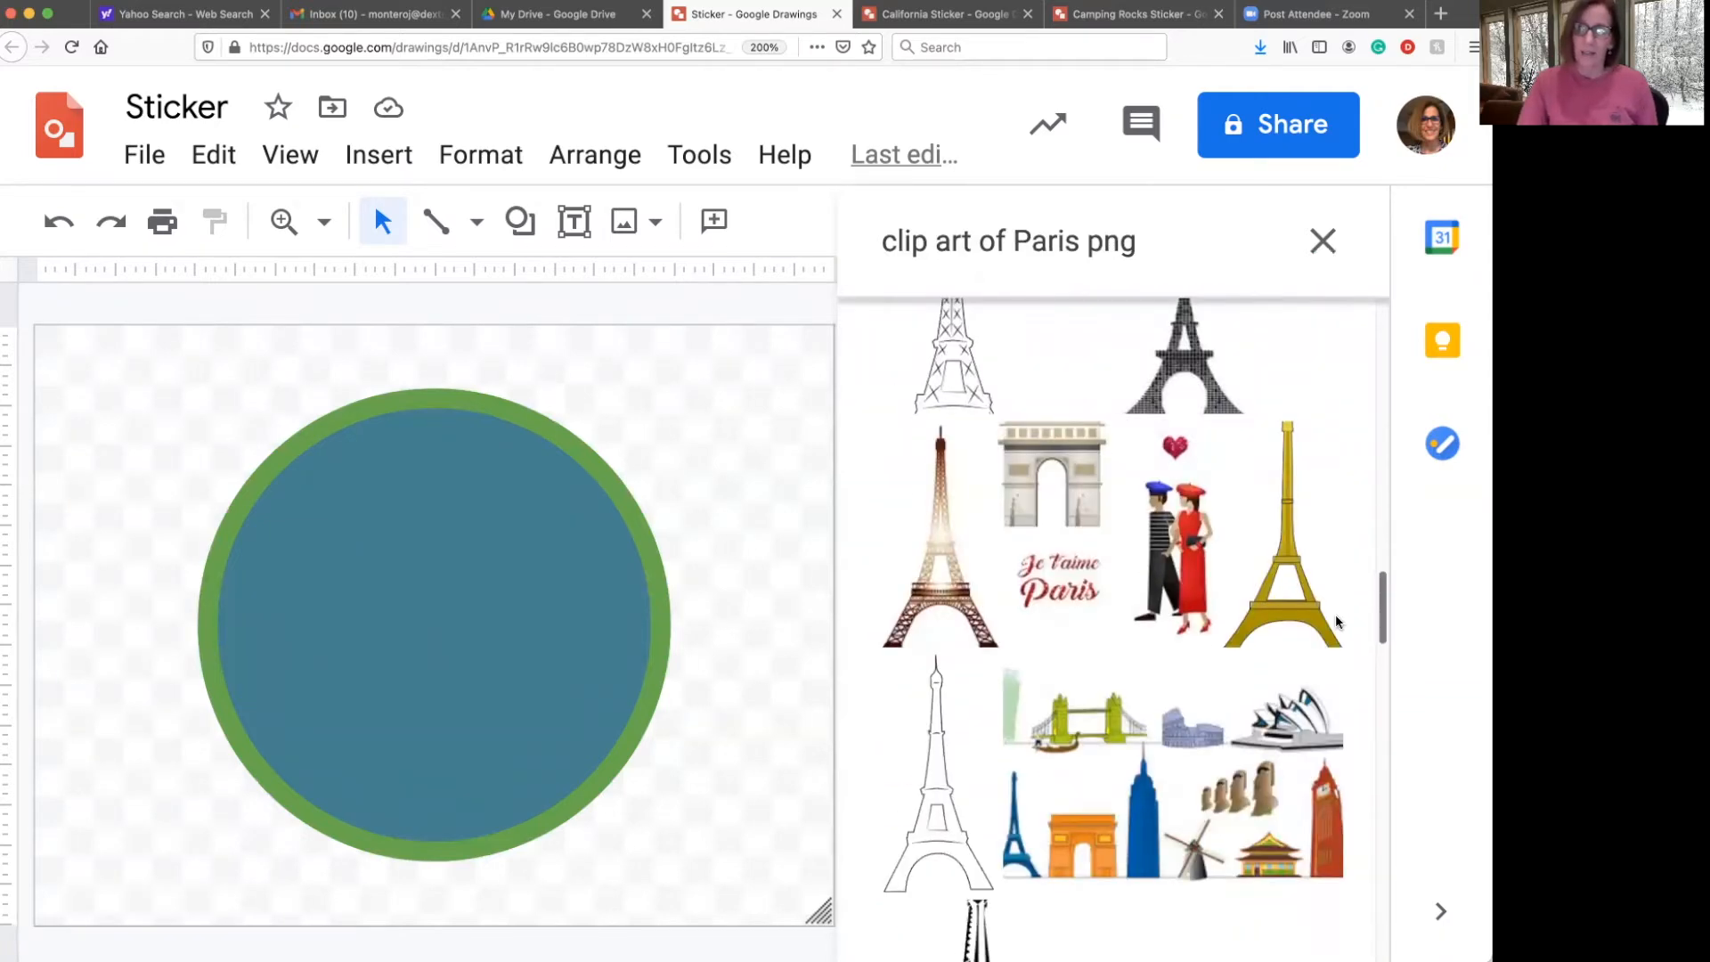
scroll(1334, 611, "up", 20)
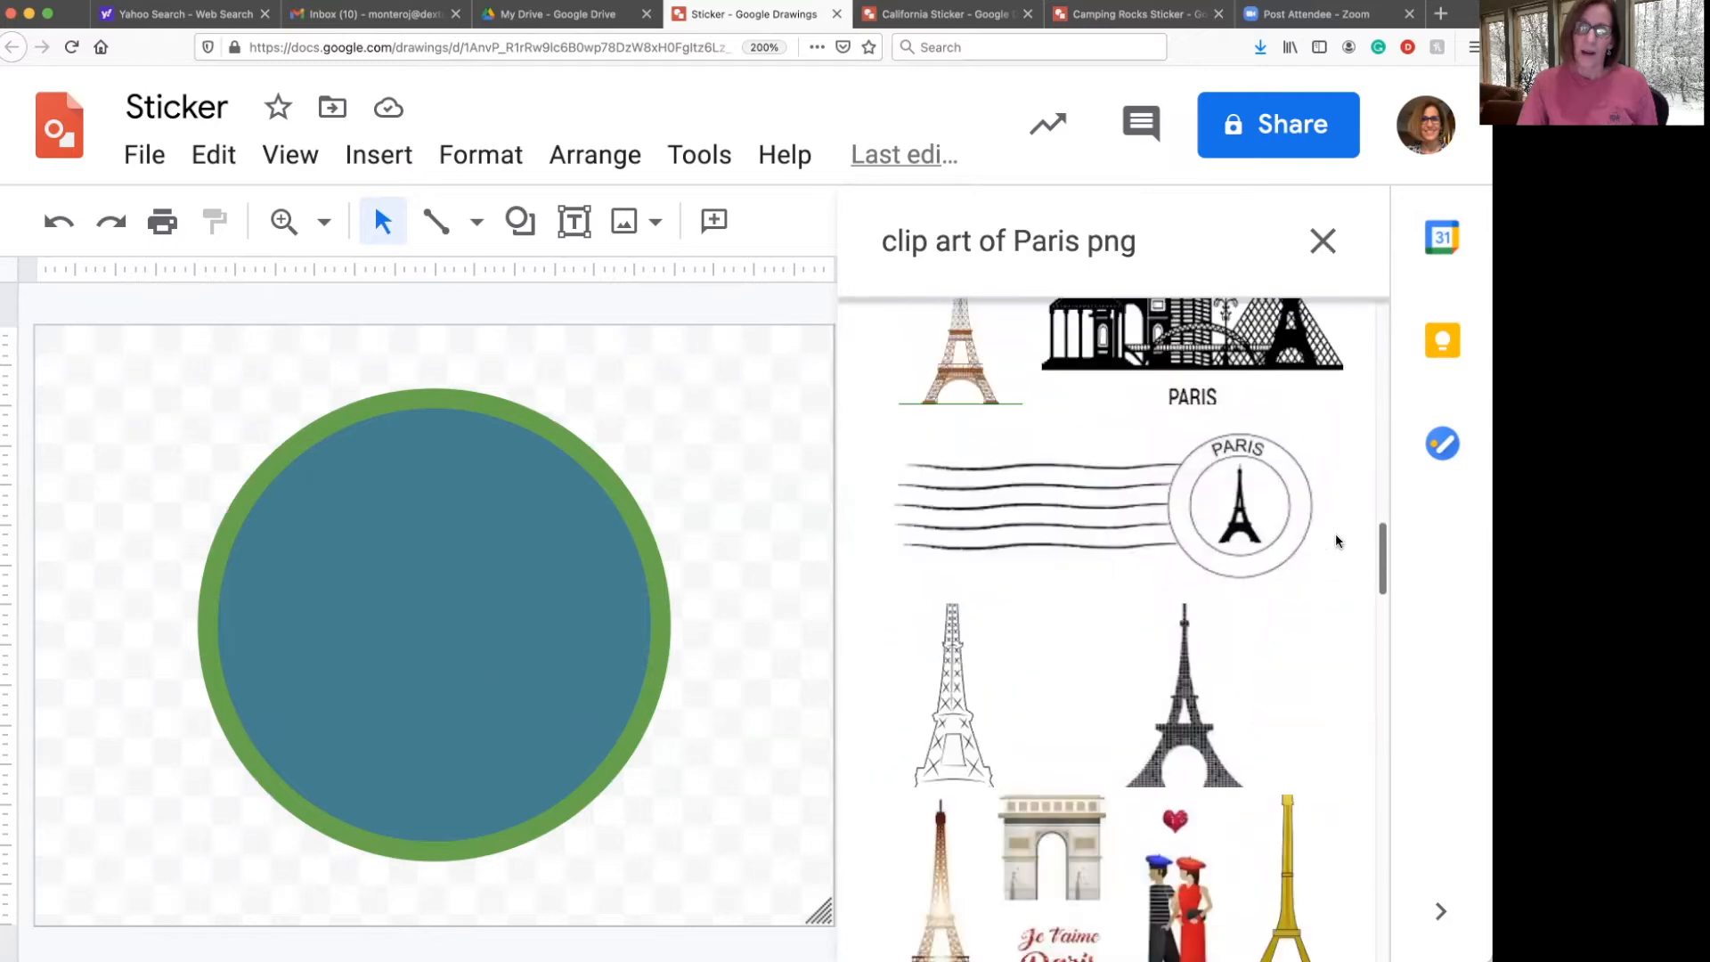
scroll(1326, 411, "up", 5)
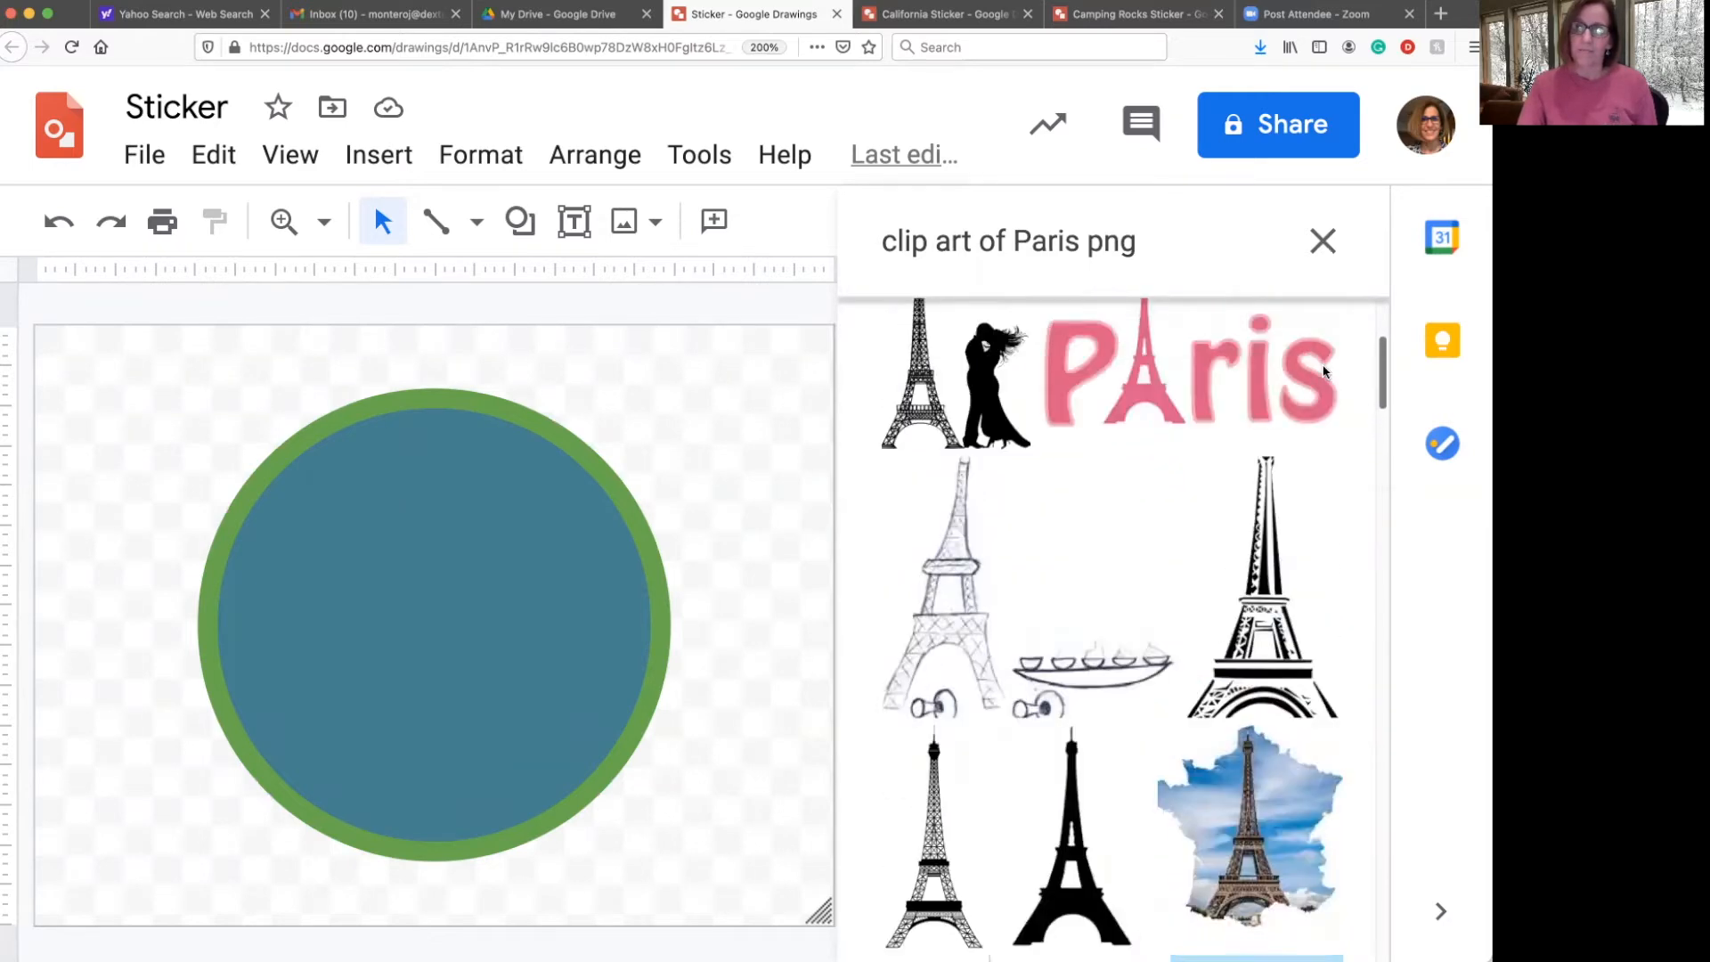
scroll(1302, 456, "down", 10)
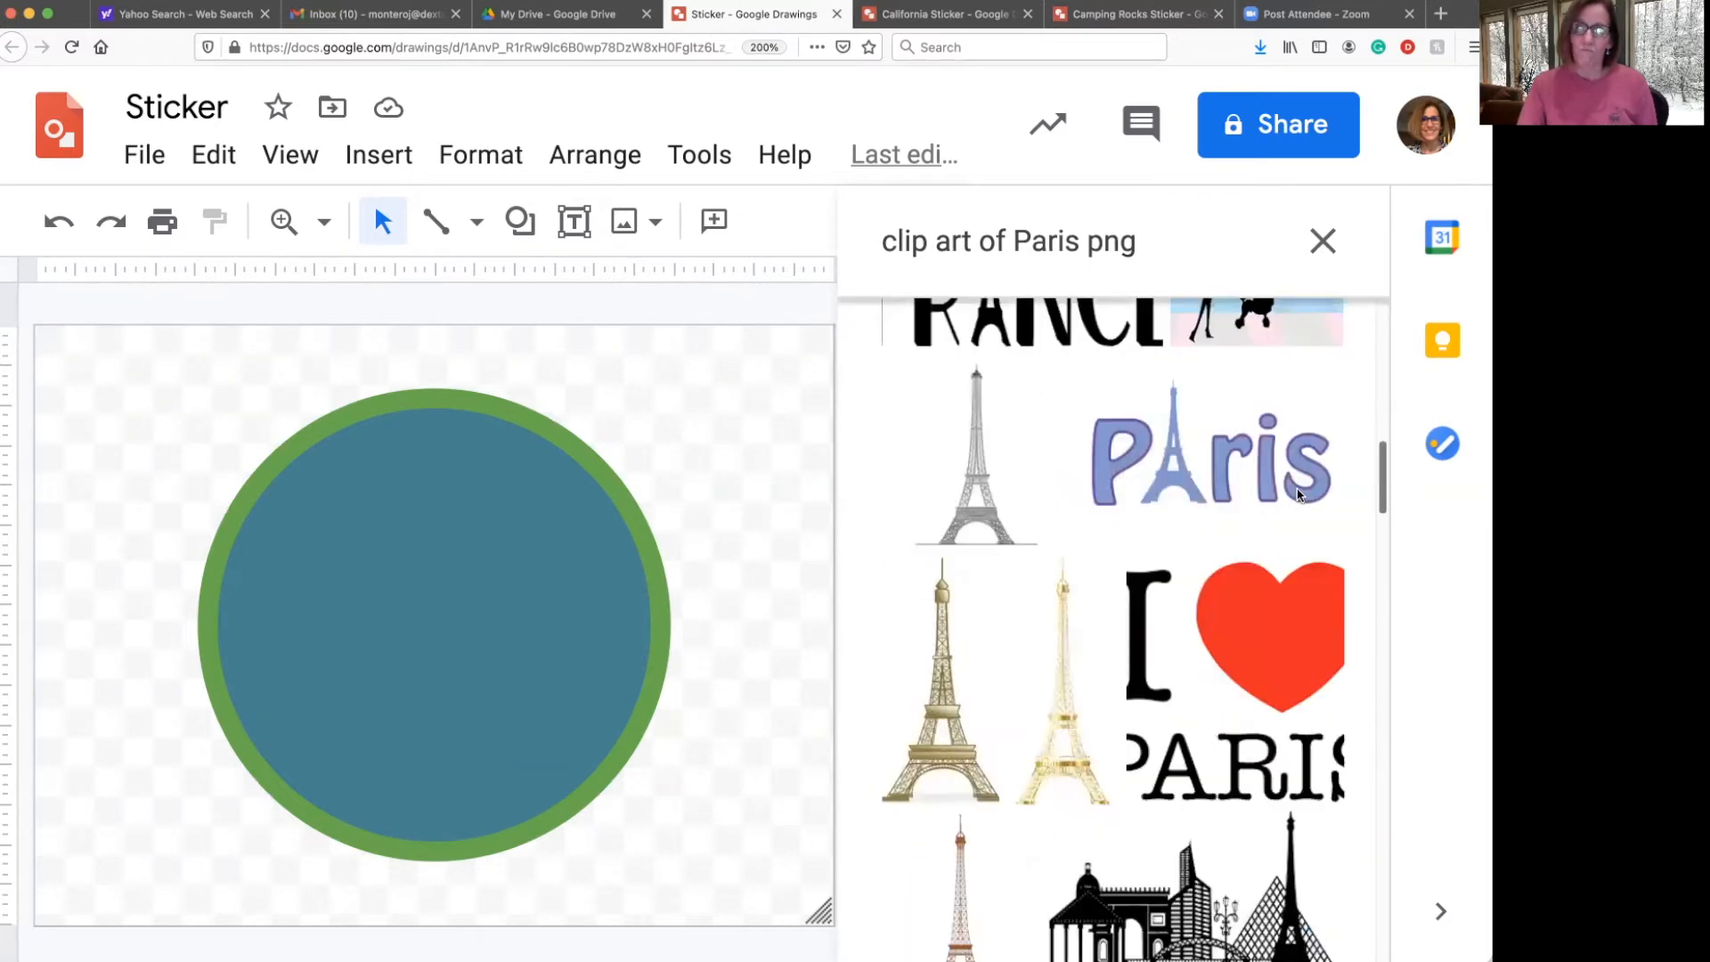
scroll(1287, 547, "down", 10)
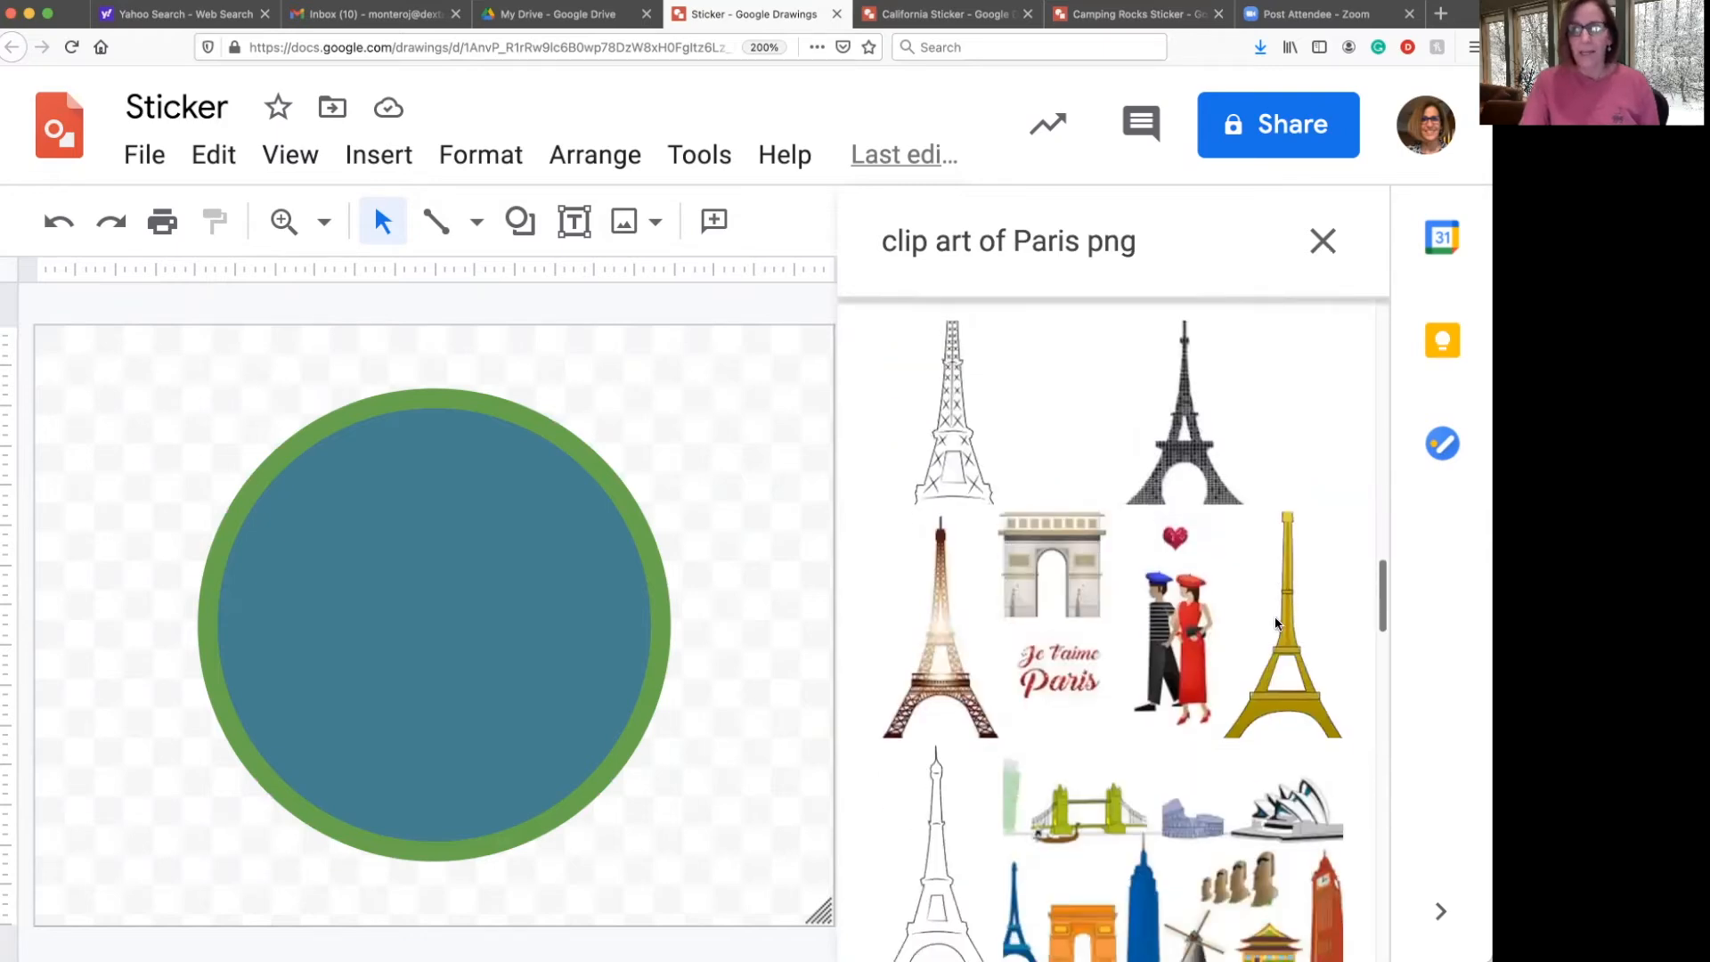
scroll(1264, 682, "down", 10)
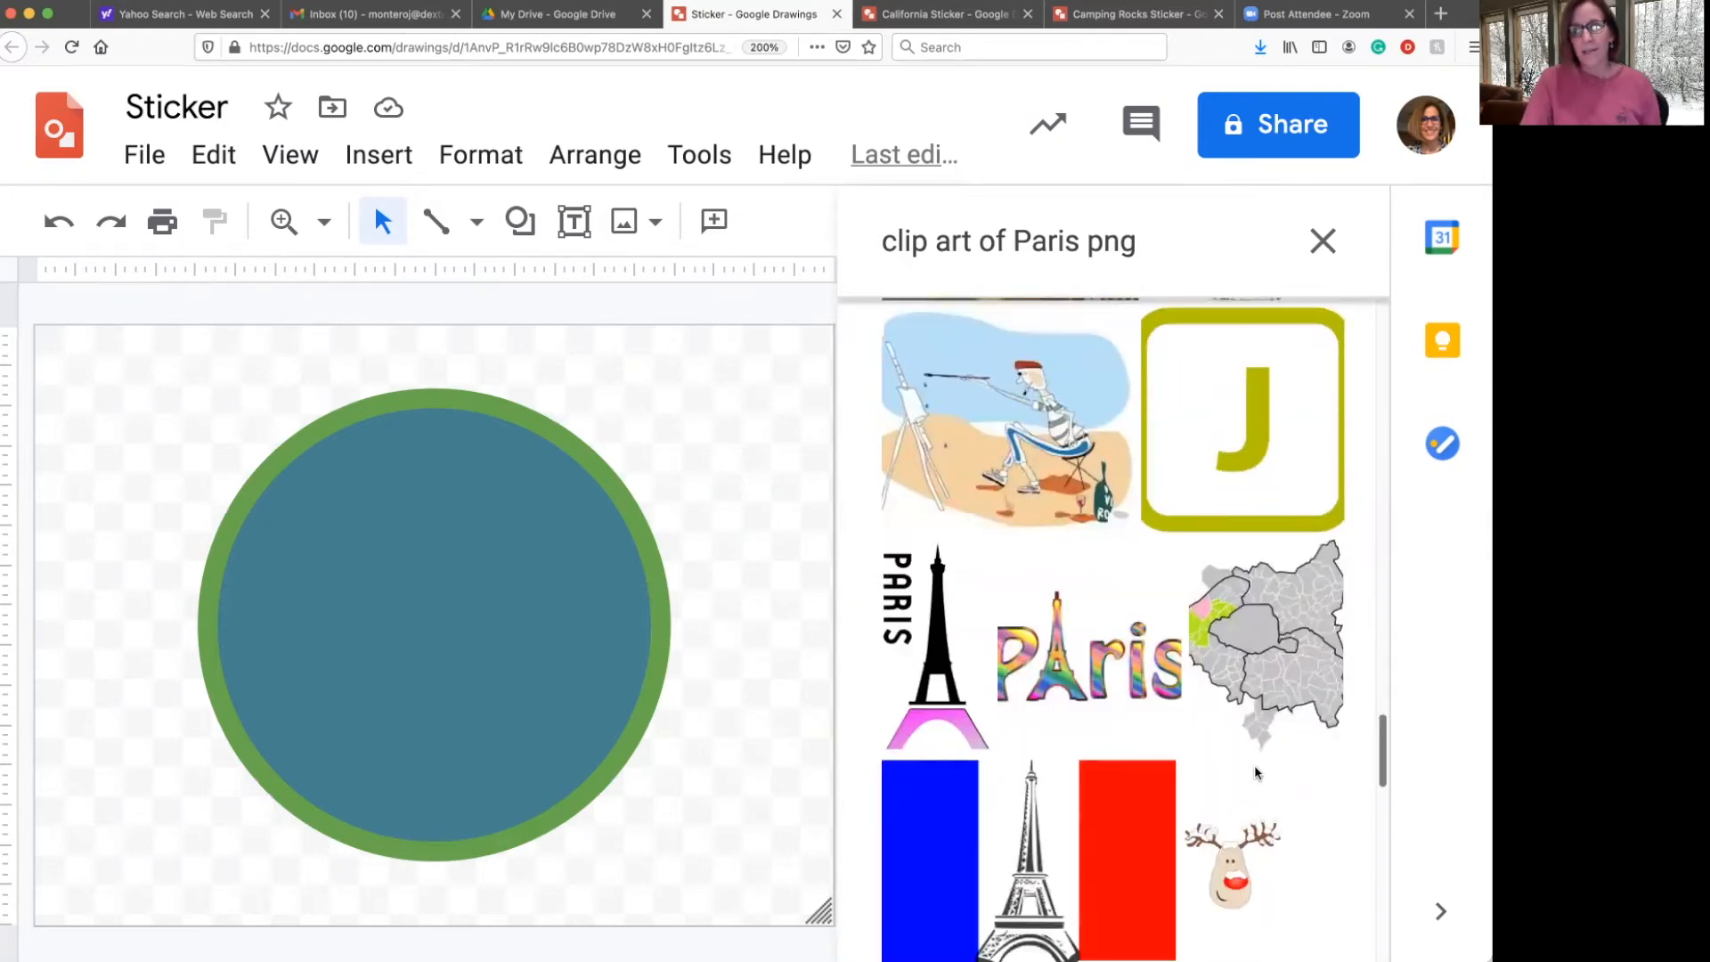
scroll(1255, 806, "down", 10)
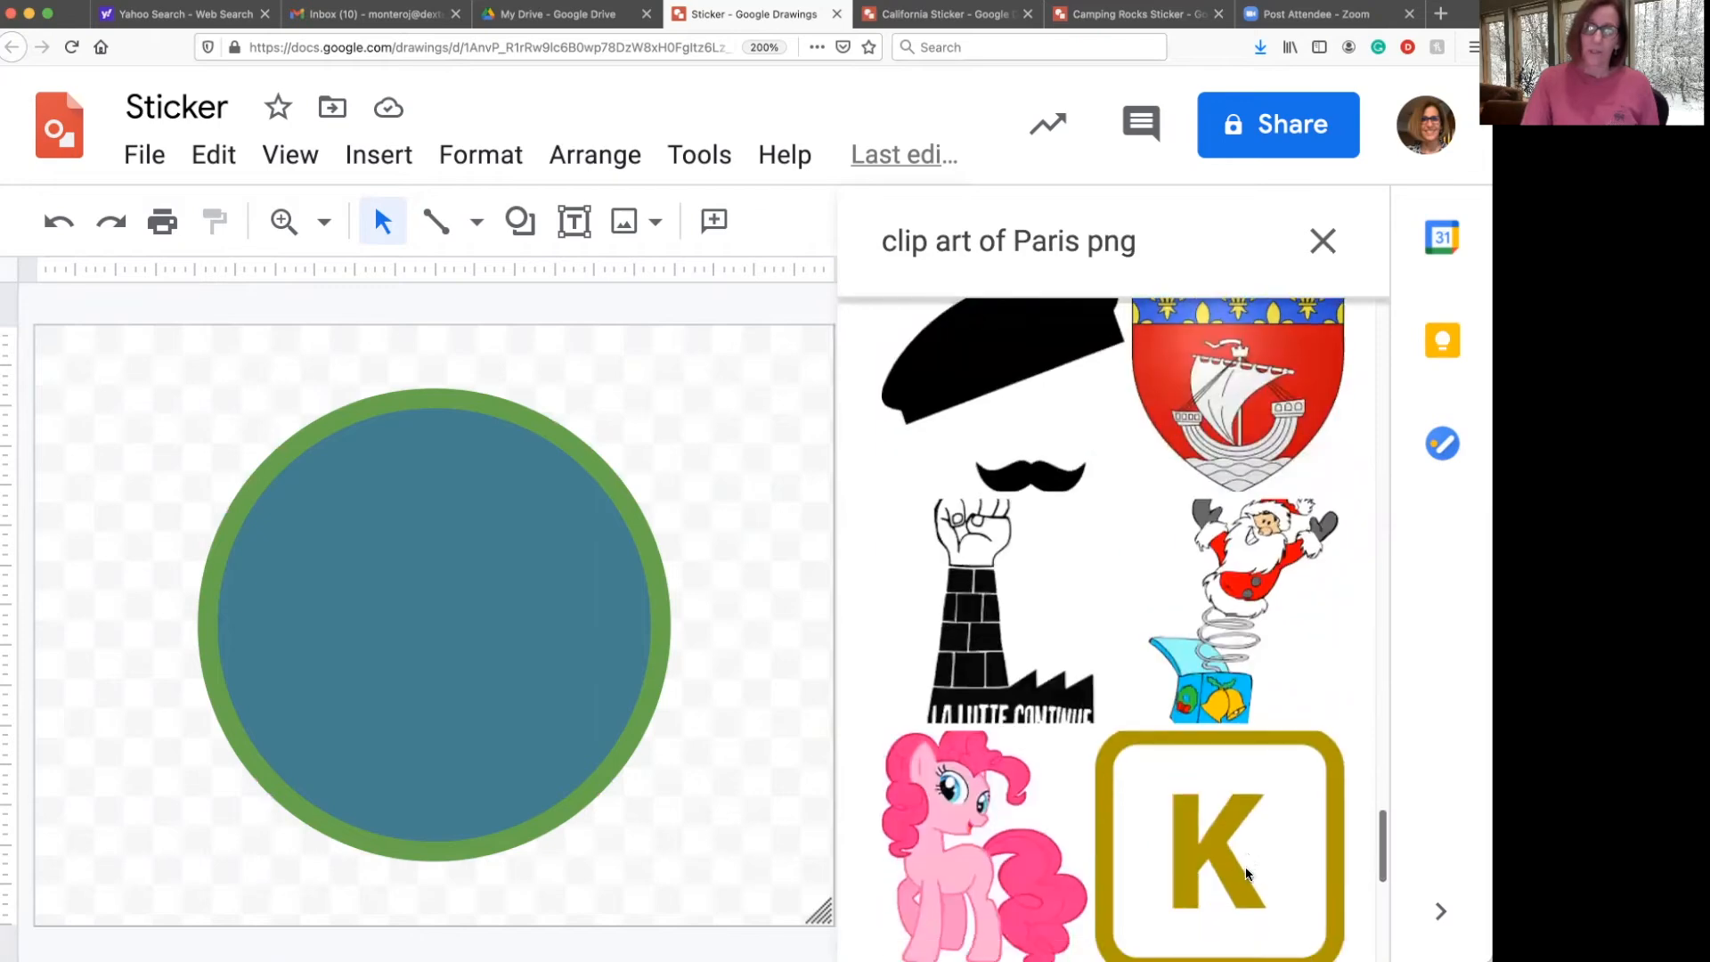
scroll(1258, 767, "down", 4)
scroll(1258, 765, "up", 3)
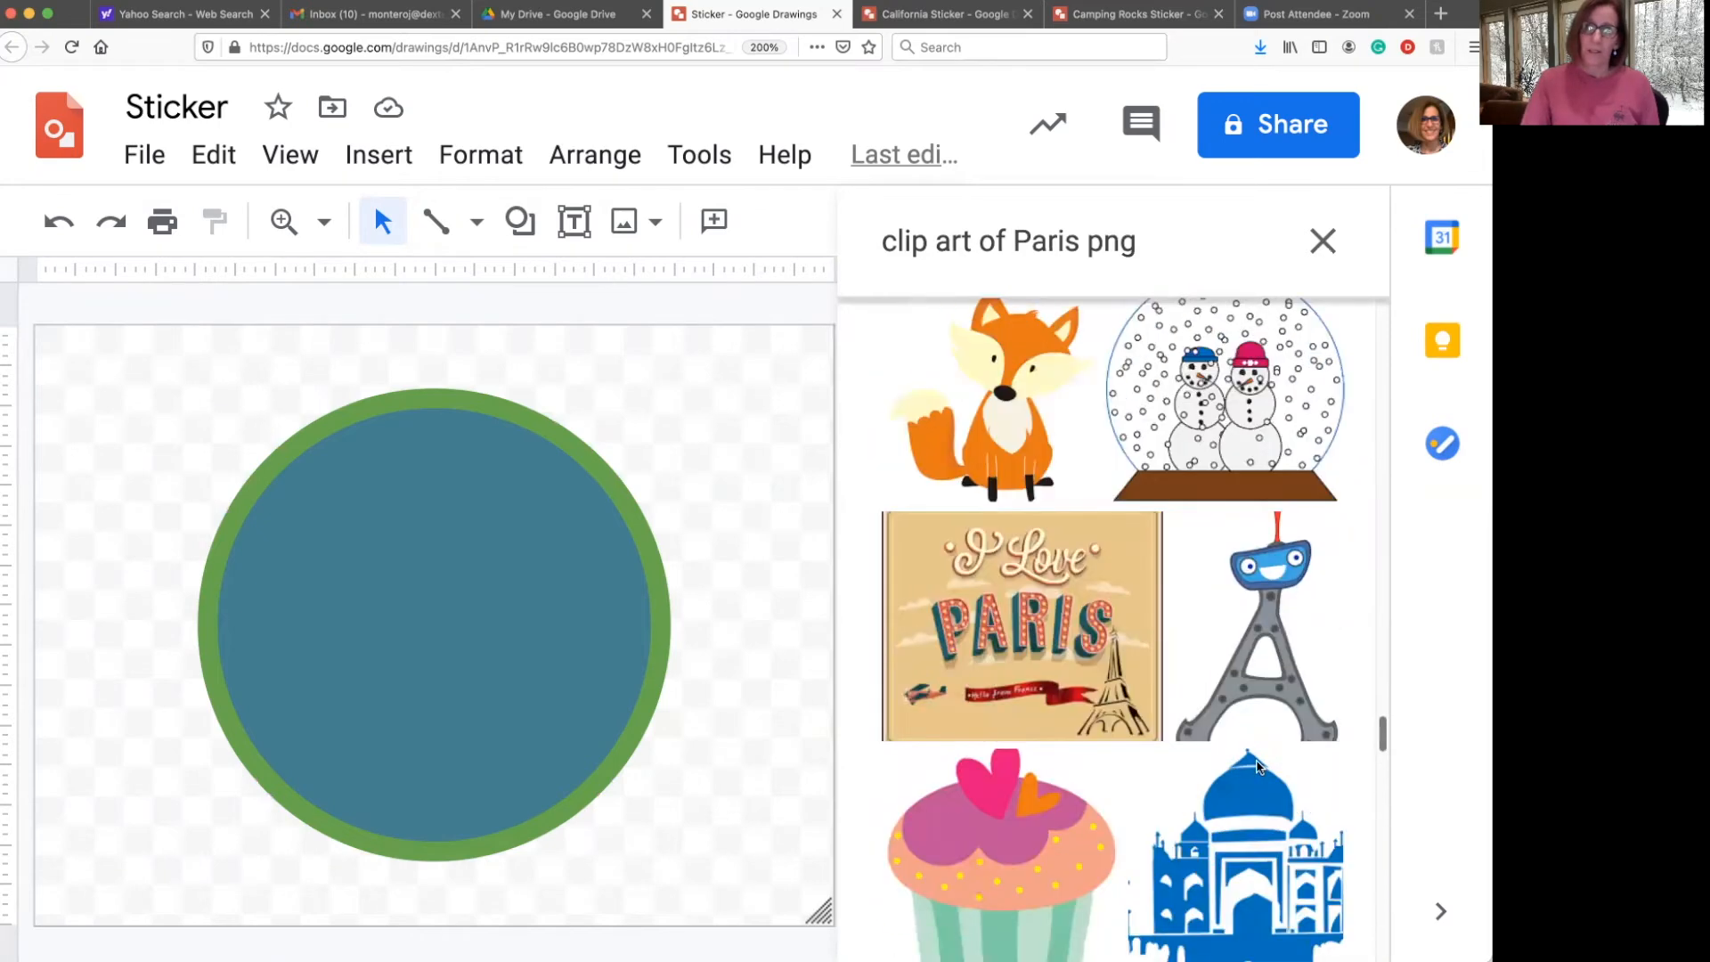
scroll(1258, 766, "up", 1)
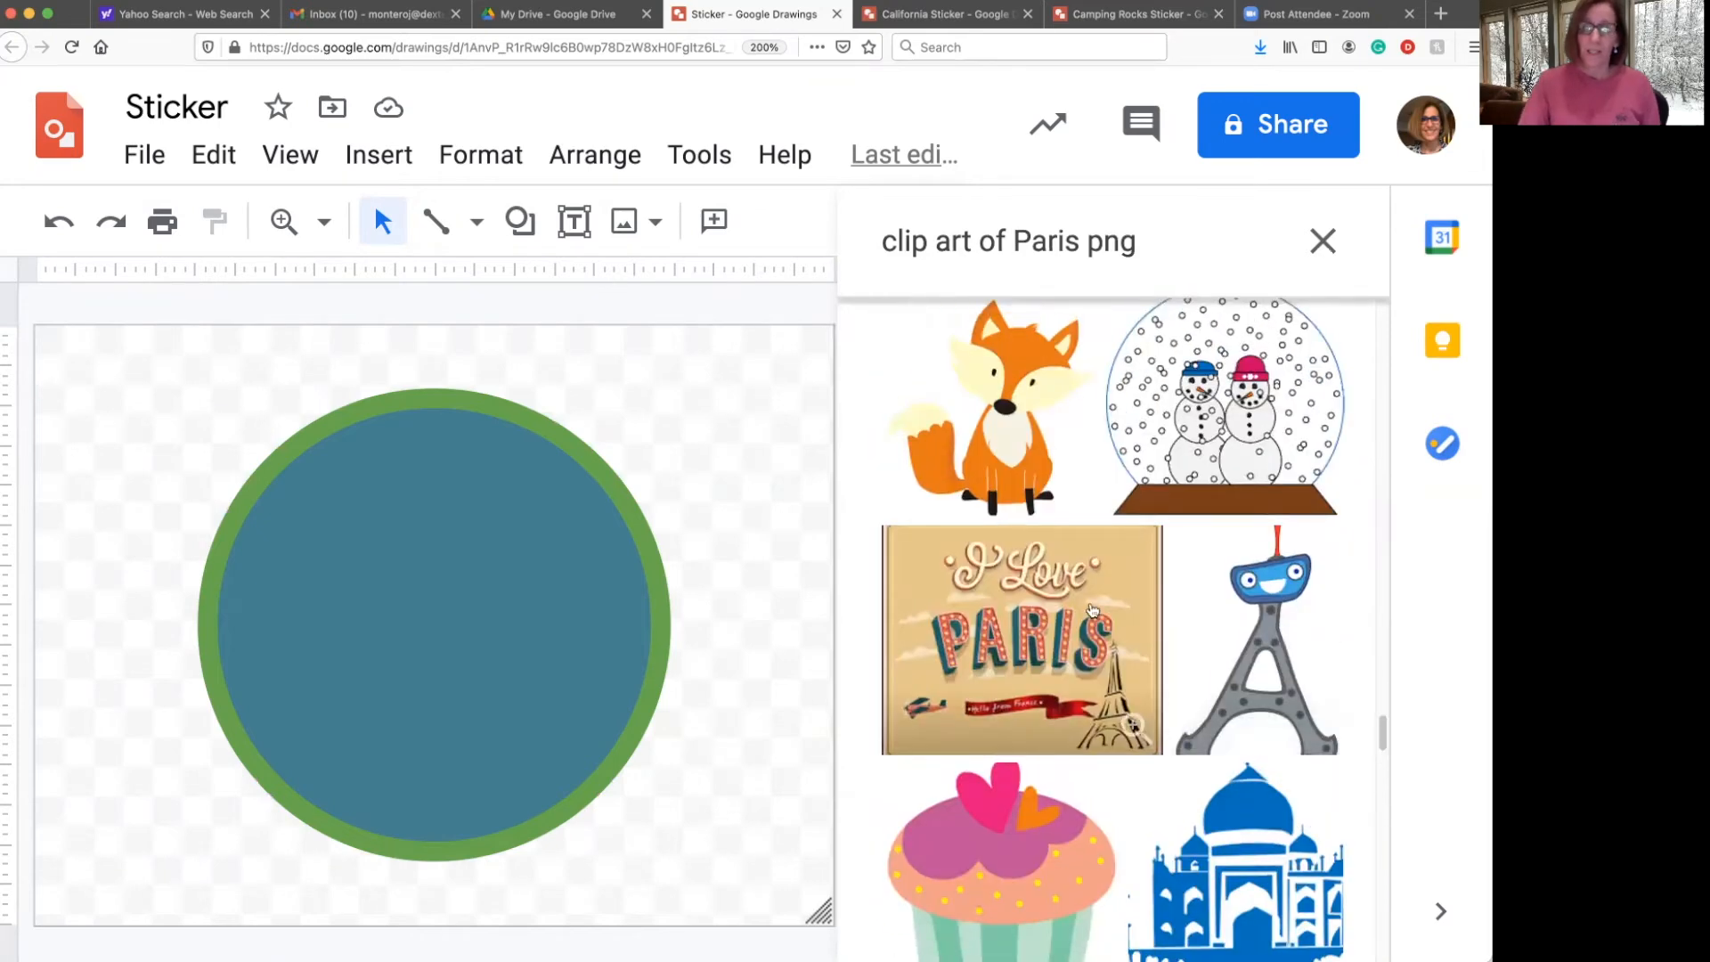
left_click(1040, 611)
left_click(1283, 901)
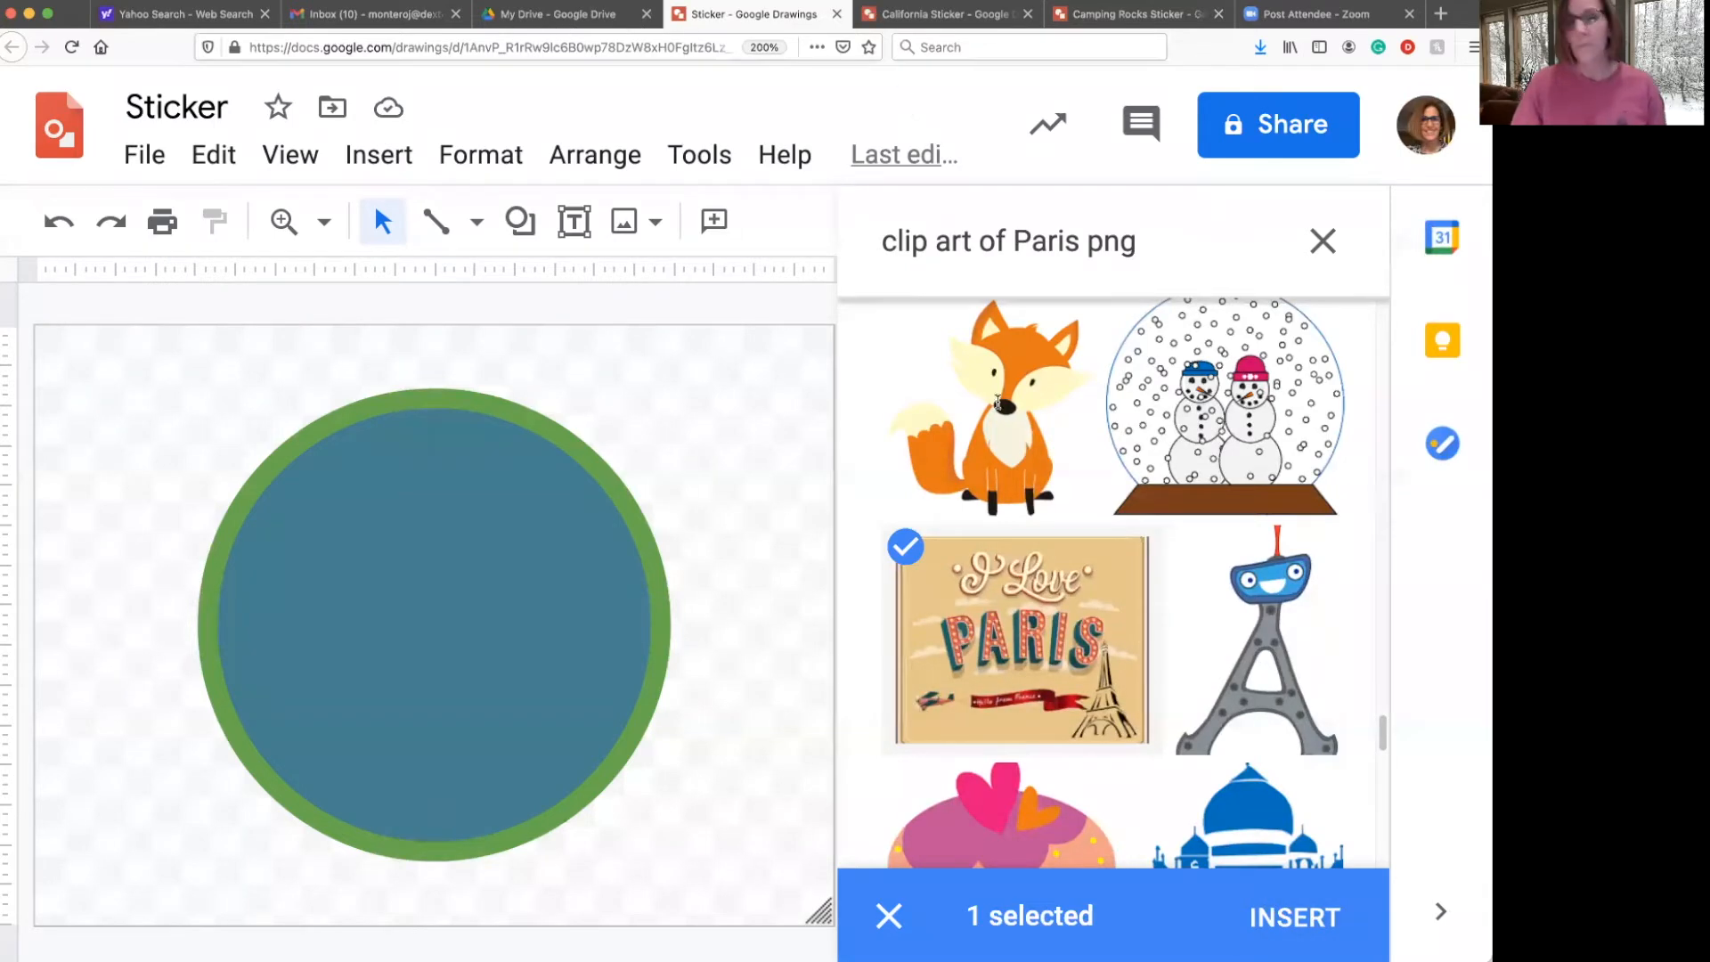
left_click(1284, 922)
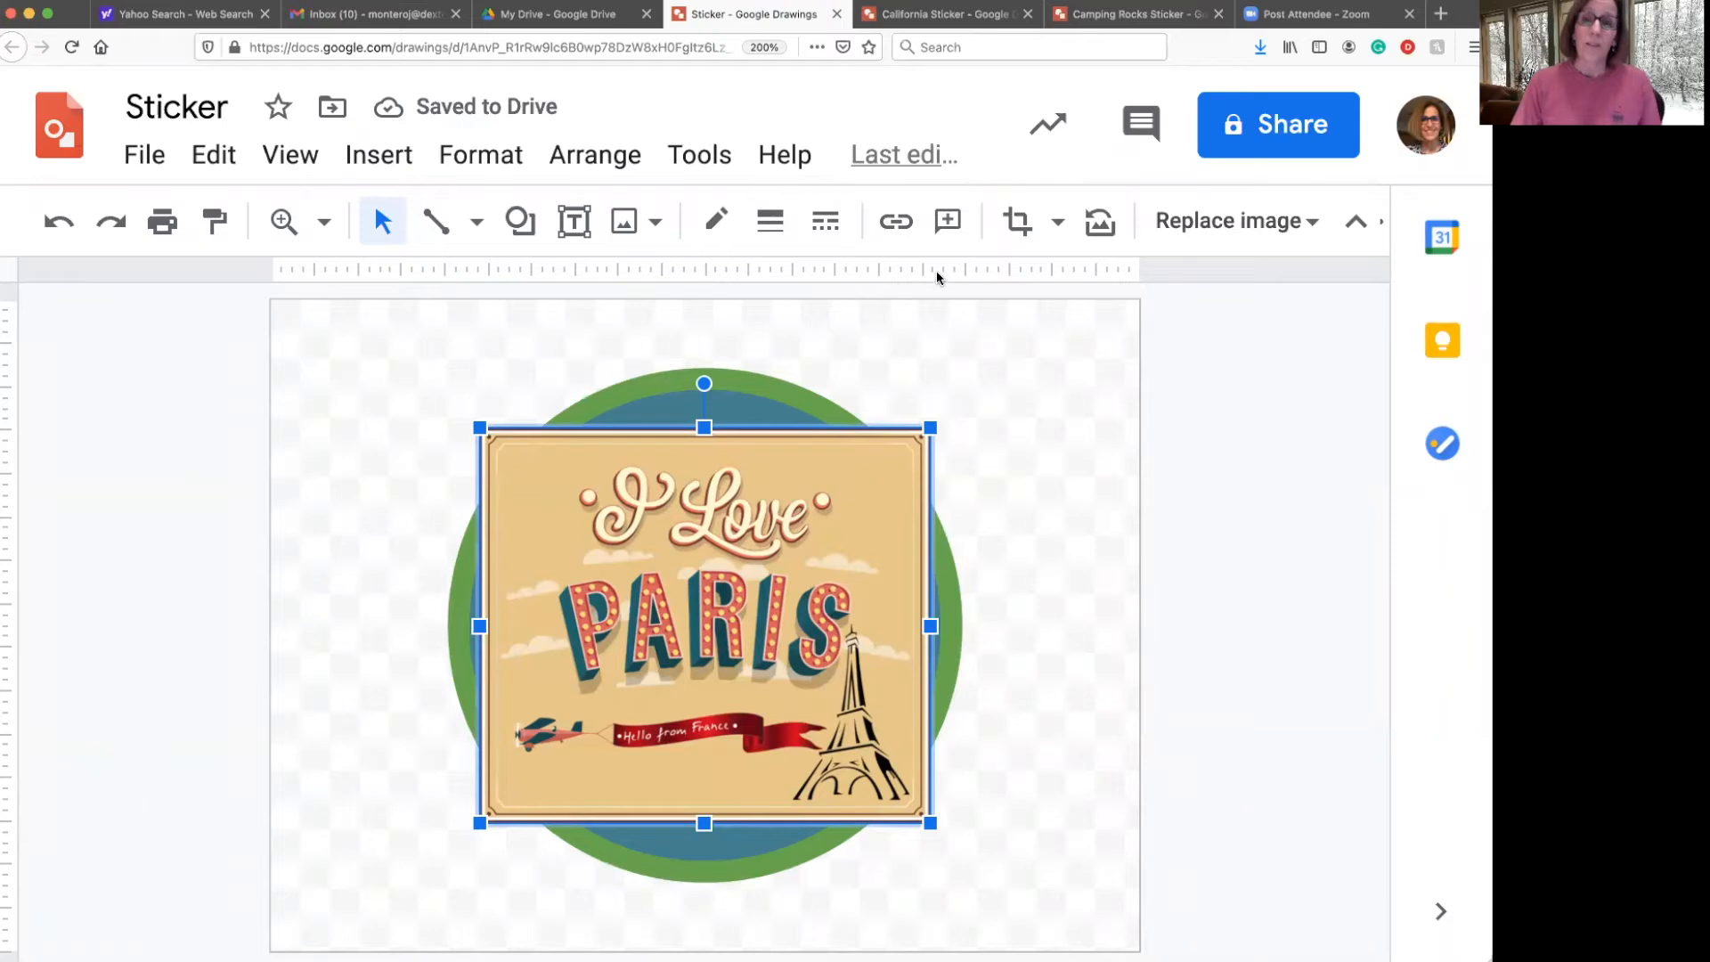
Crop the "I Love Paris" picture to the oval shape.
left_click(1056, 224)
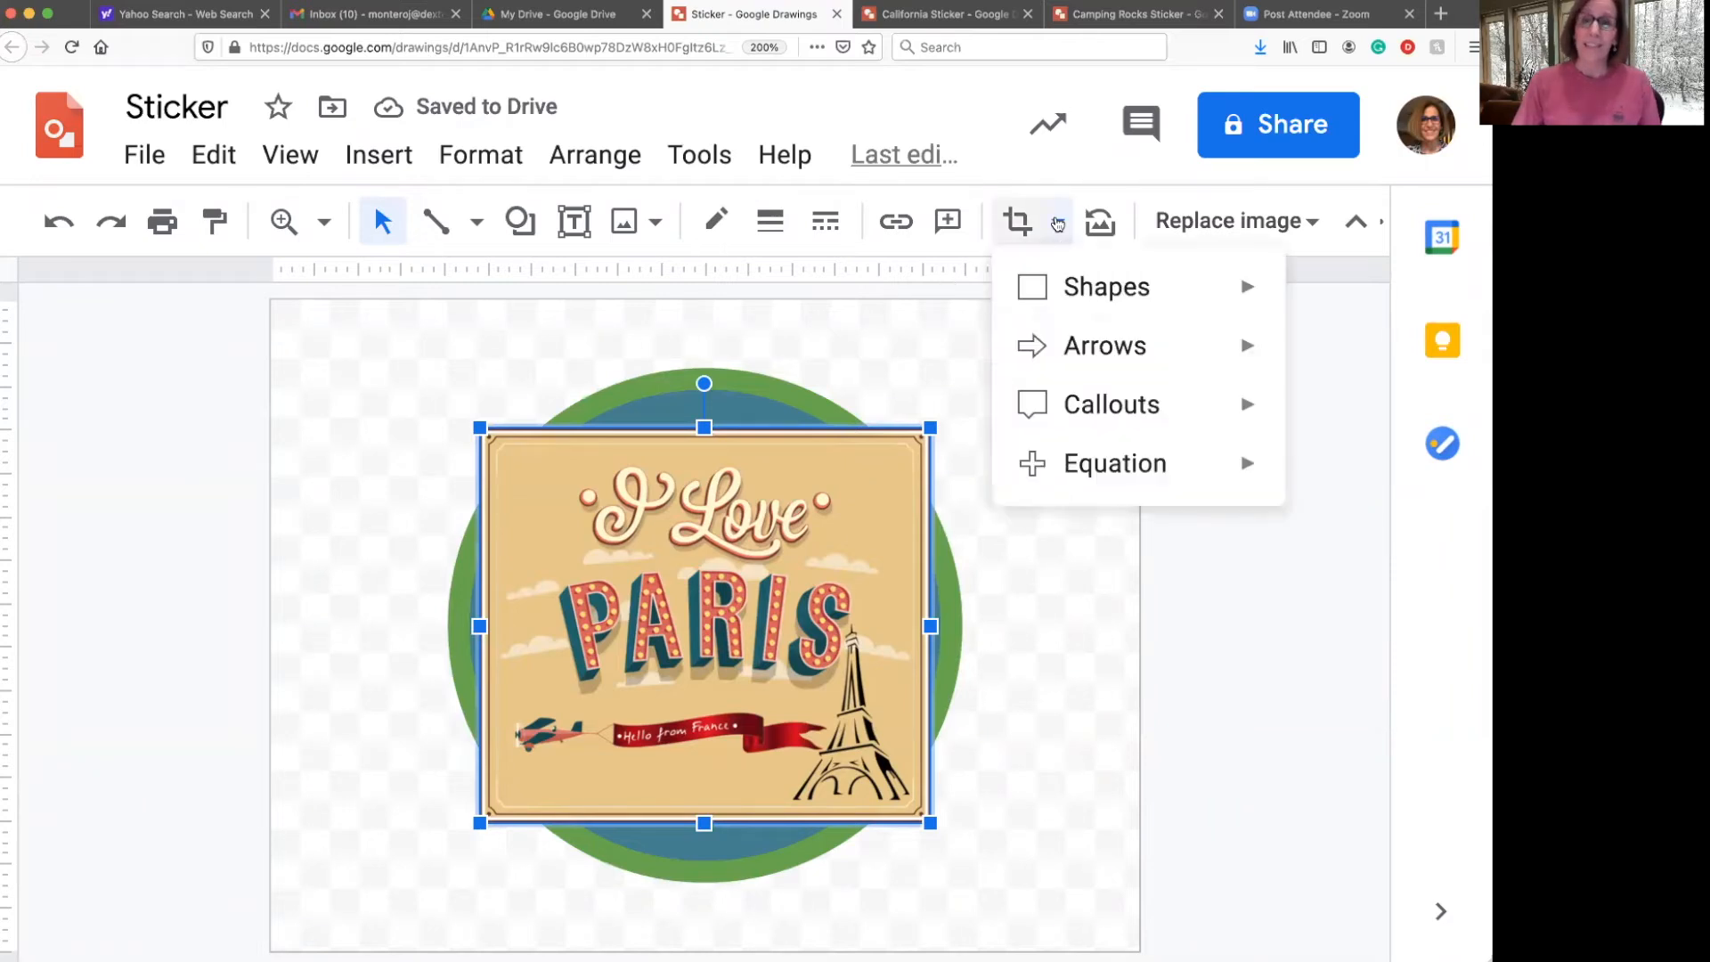
mouse_move(1080, 317)
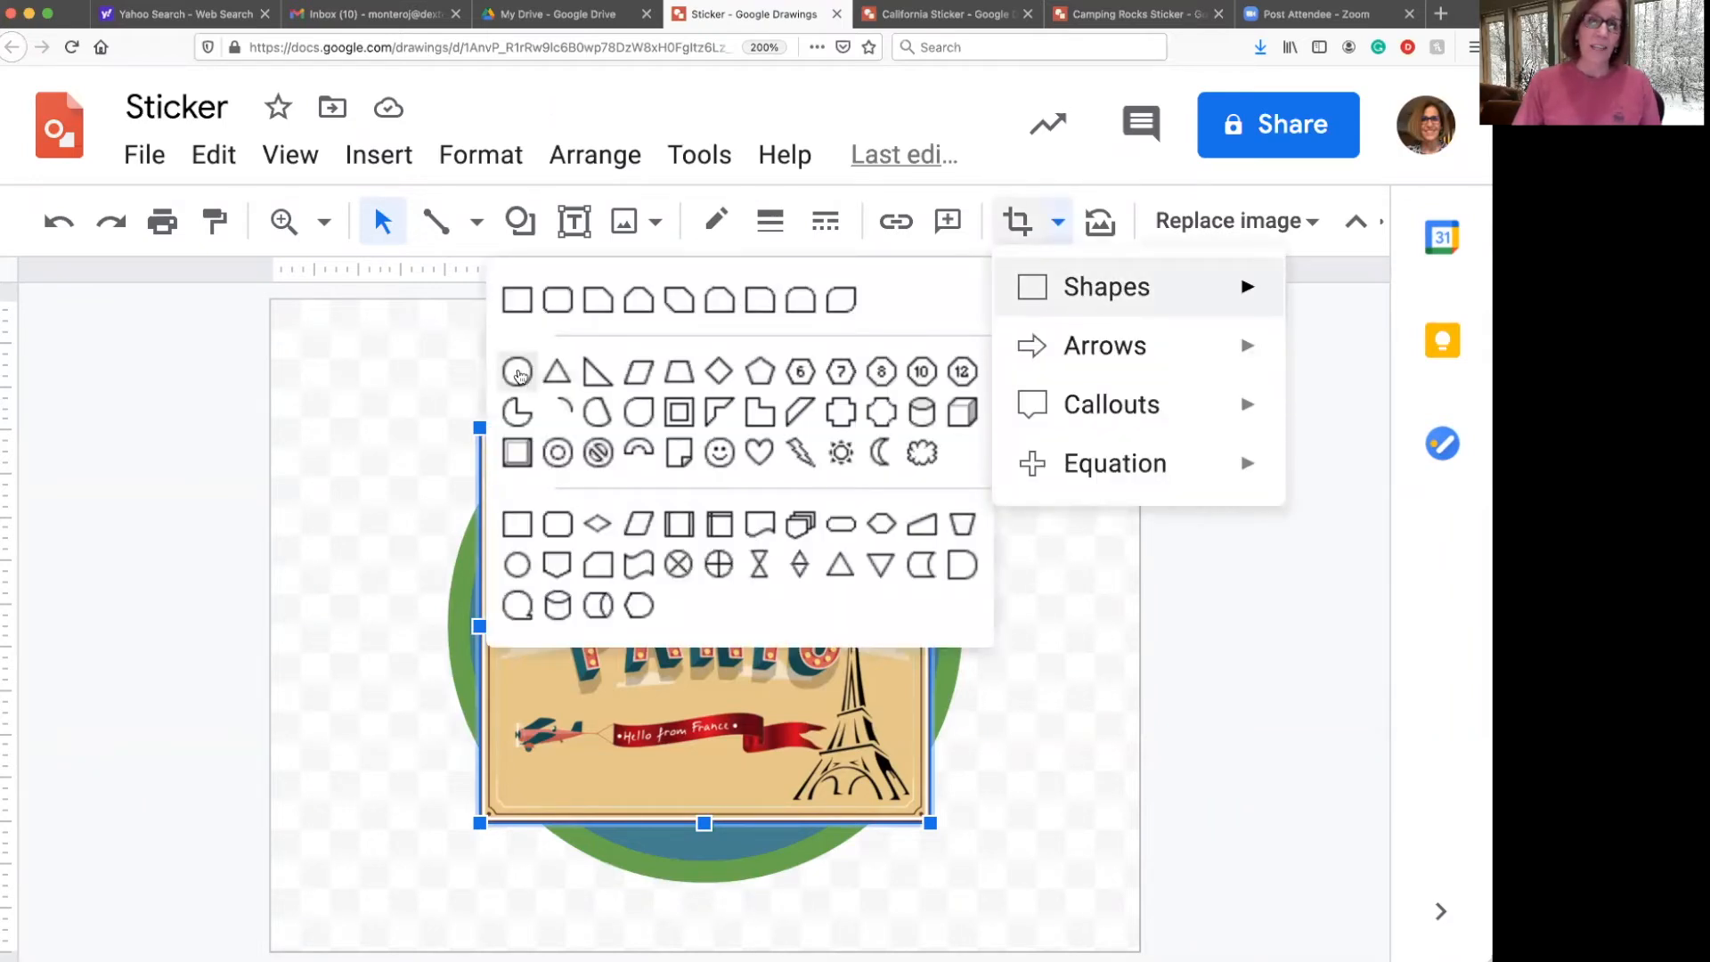
left_click(521, 378)
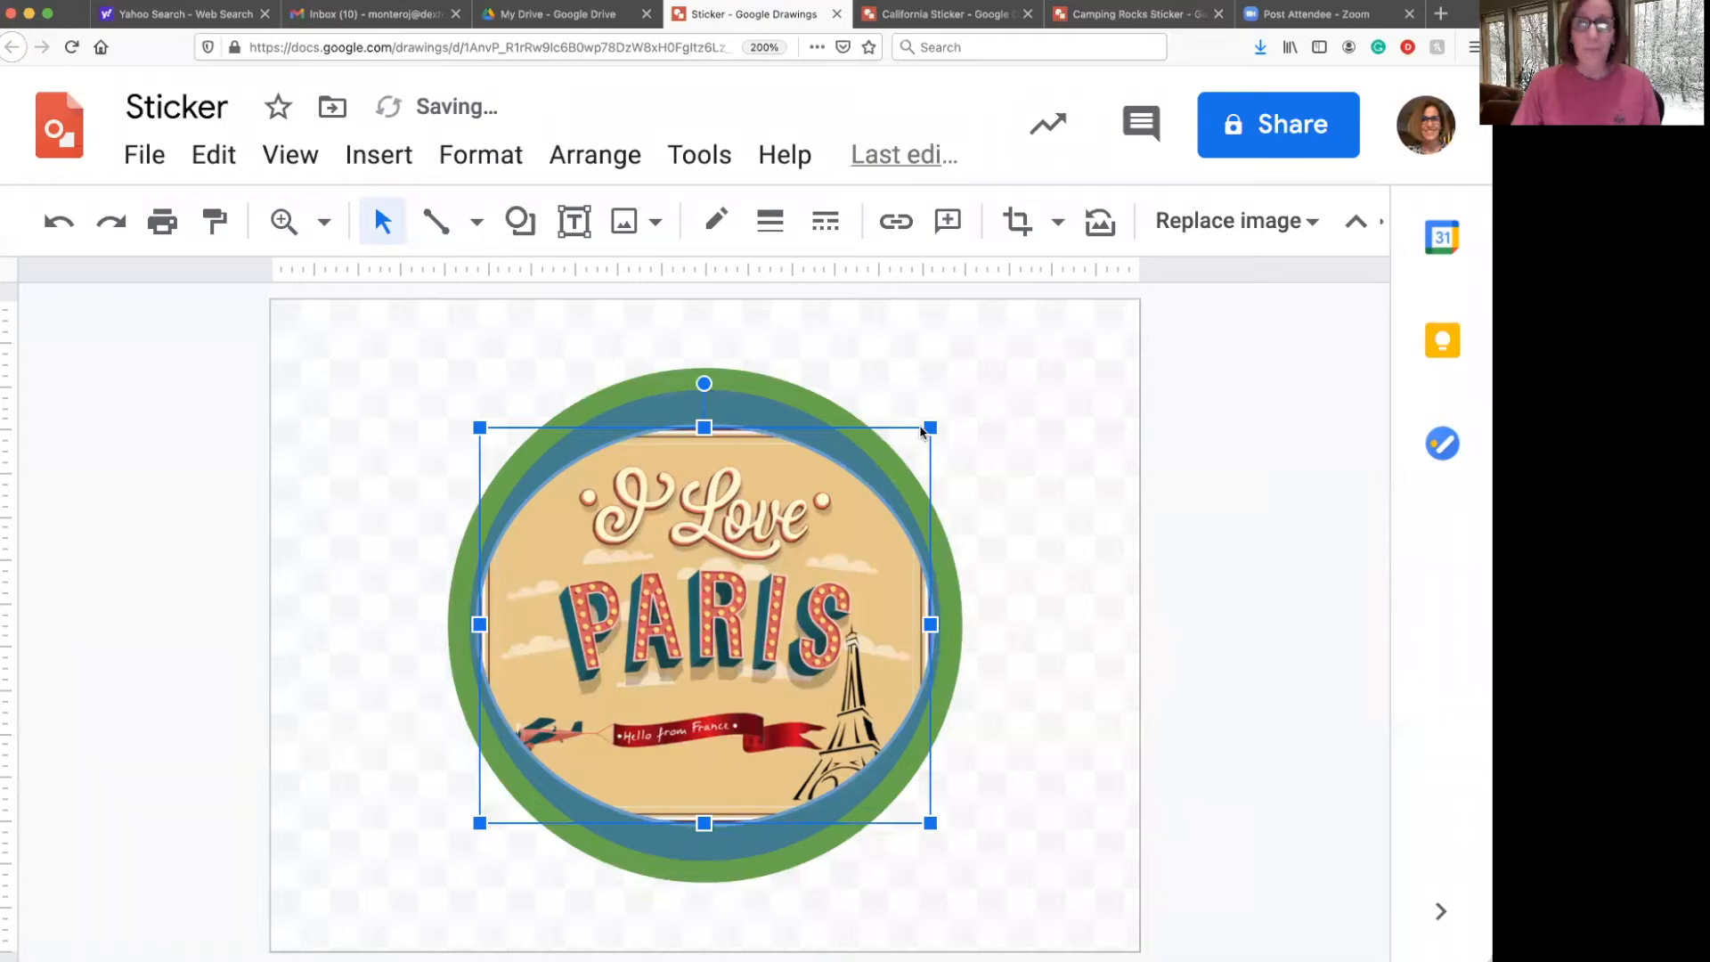
Shrink and slightly narrow the cropped Paris picture, and centre it inside the teal circle with a wide margin around it.
left_click_drag(933, 426, 829, 515)
left_click_drag(682, 657, 731, 626)
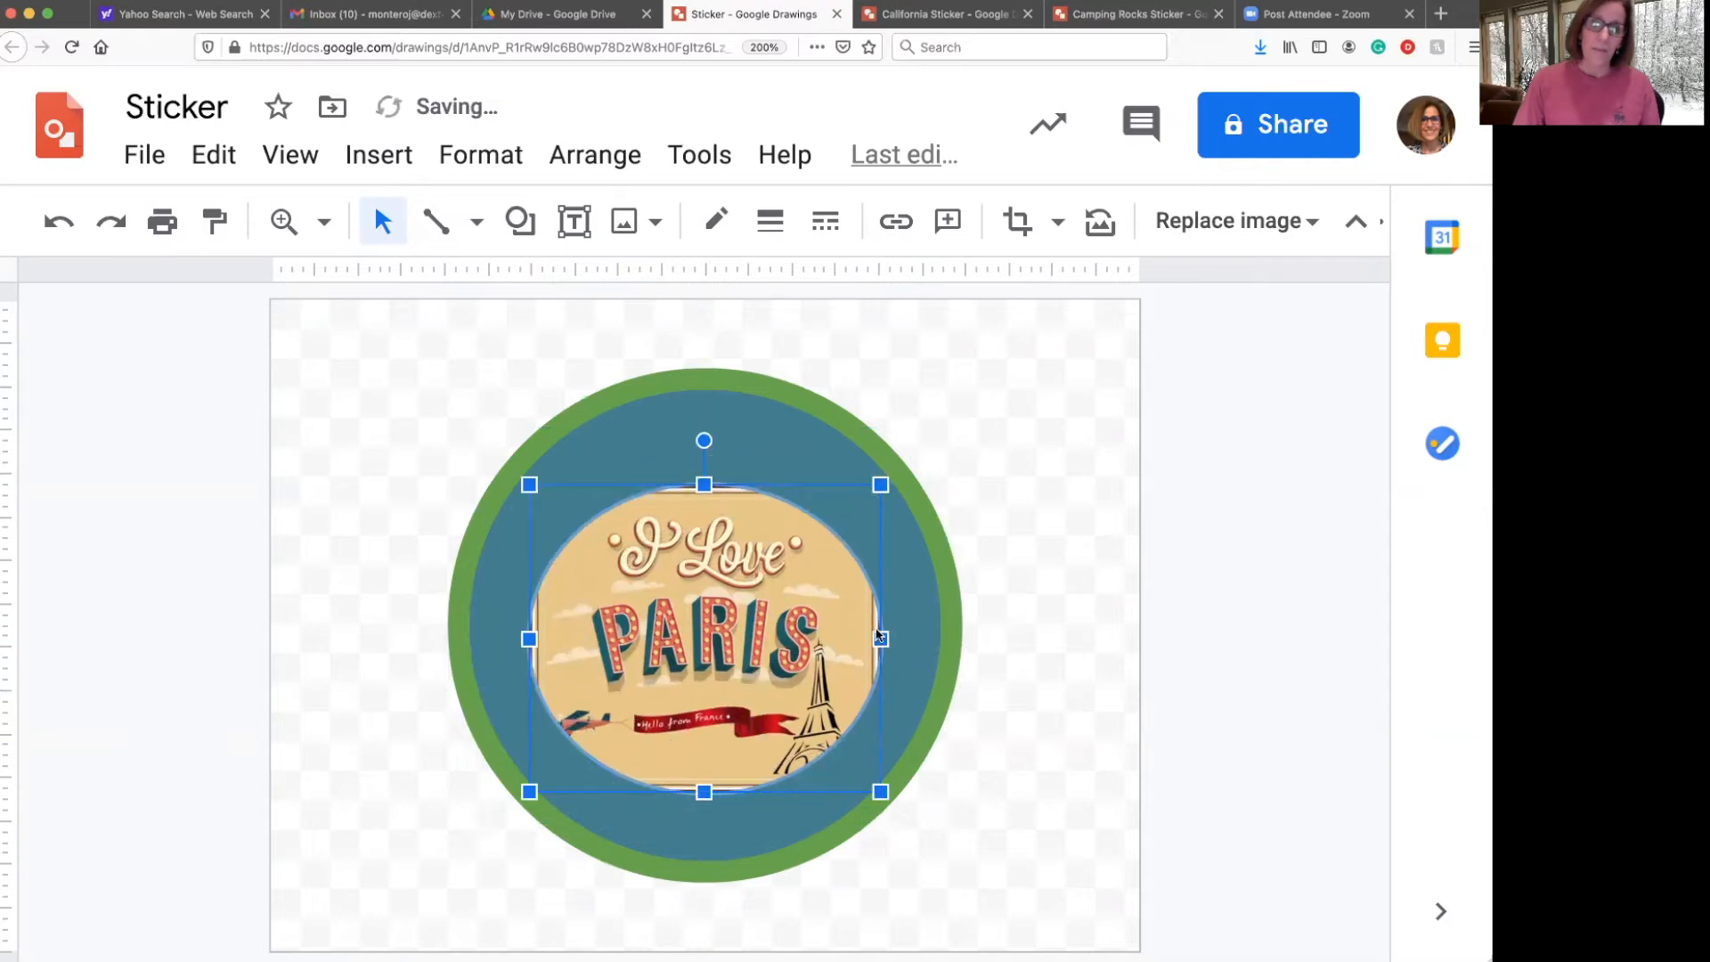
left_click_drag(875, 633, 864, 635)
left_click_drag(526, 638, 540, 639)
left_click_drag(701, 641, 700, 628)
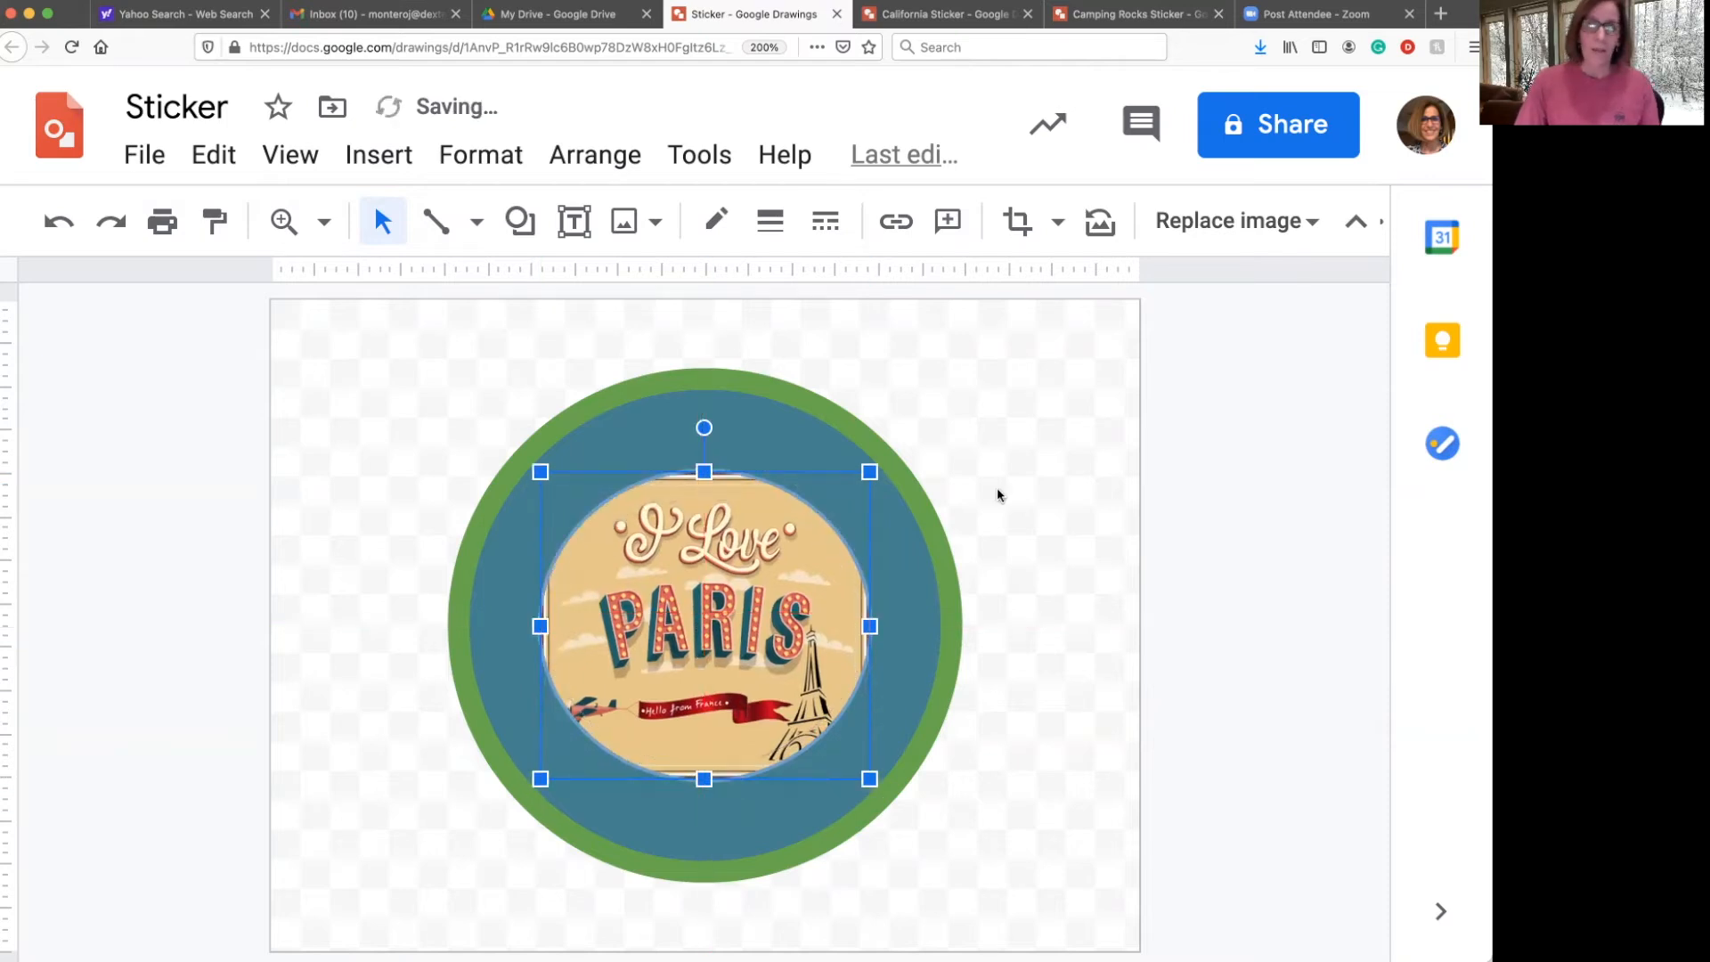
left_click(1017, 445)
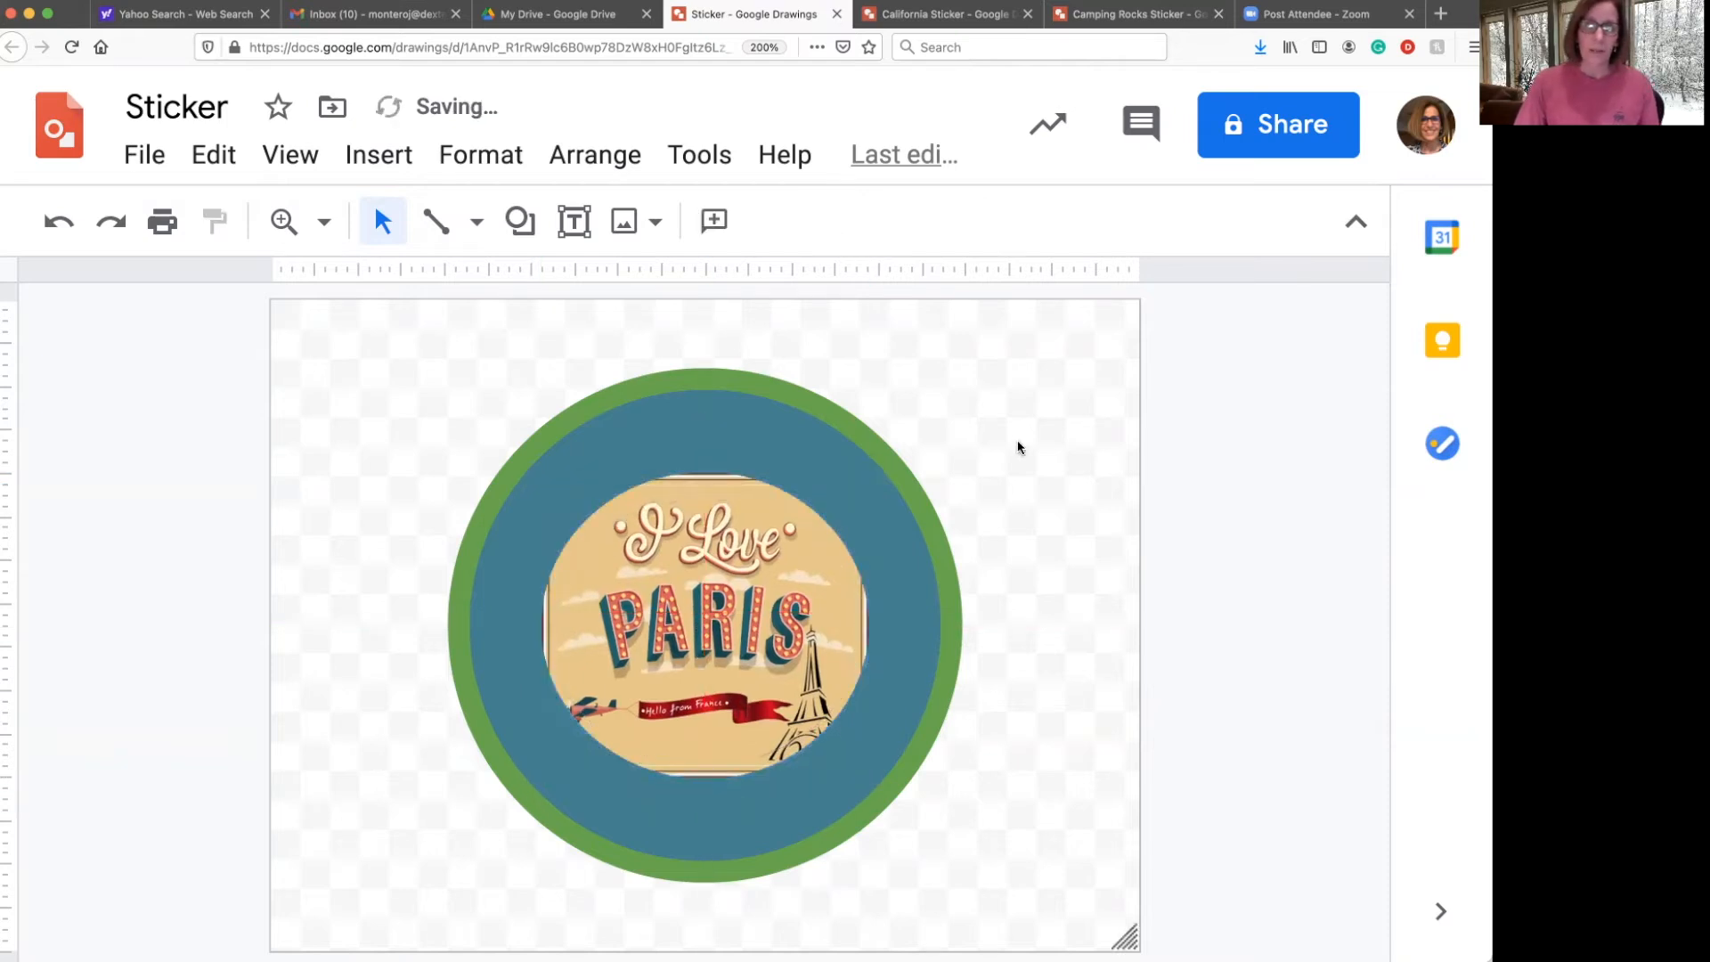
Insert the grey Eiffel Tower clip art from the web image results and move it over the tower in the Paris picture.
left_click(650, 225)
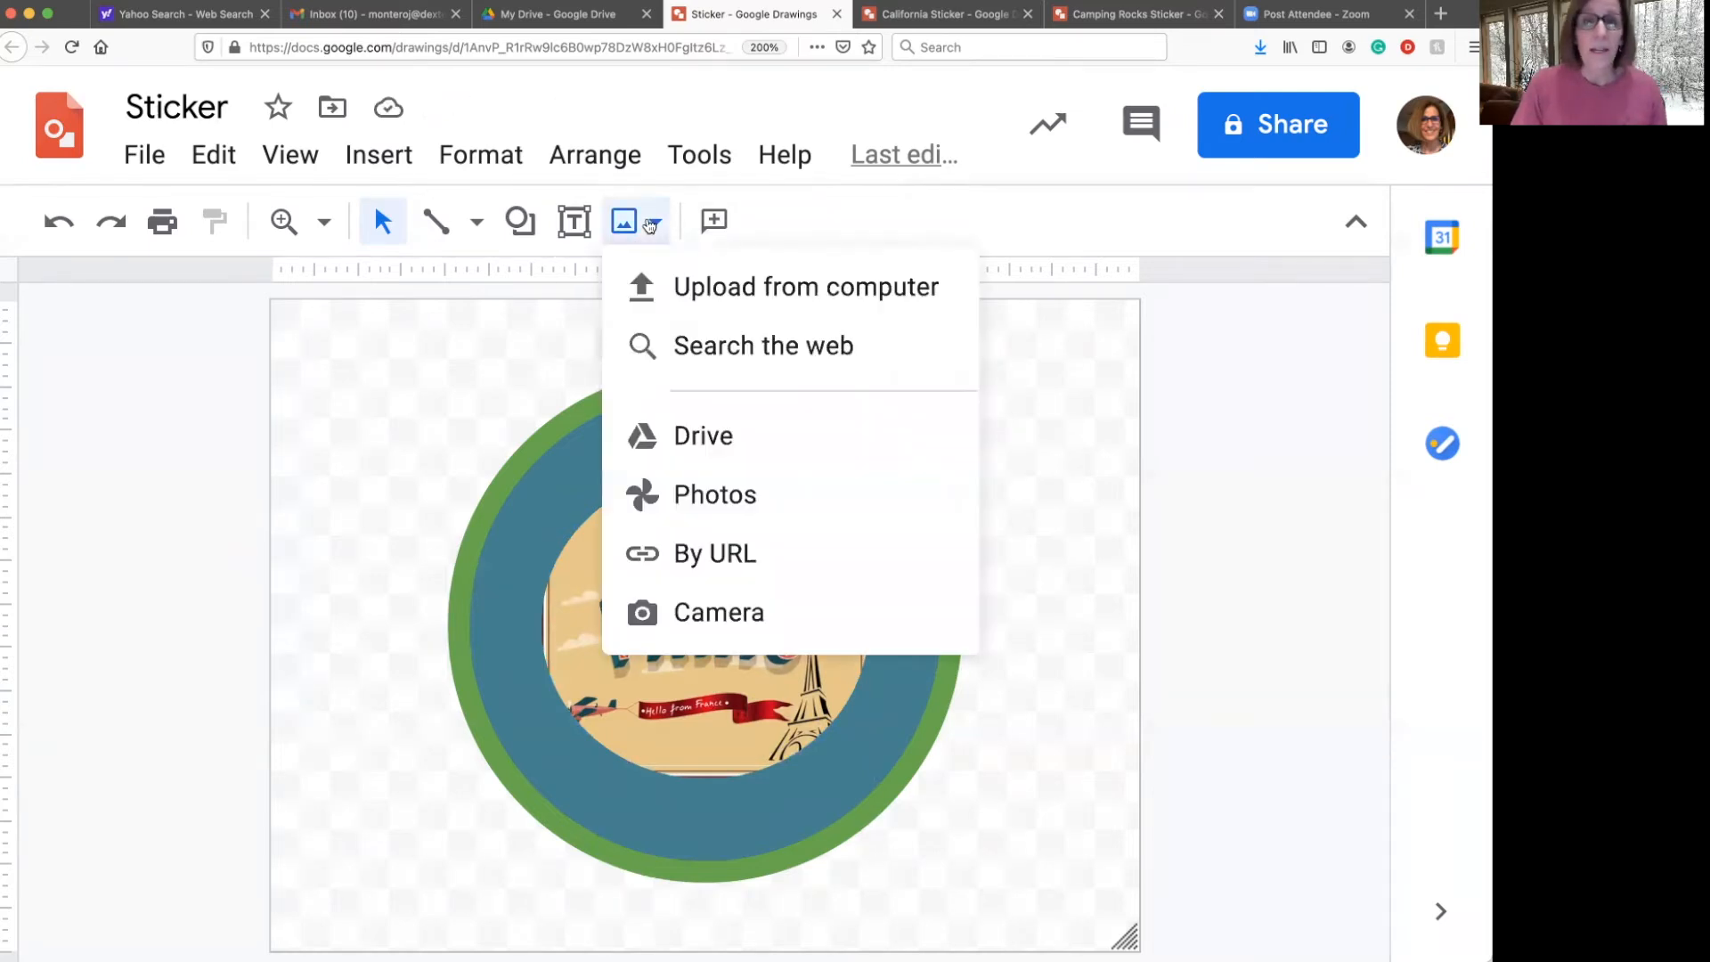
left_click(724, 338)
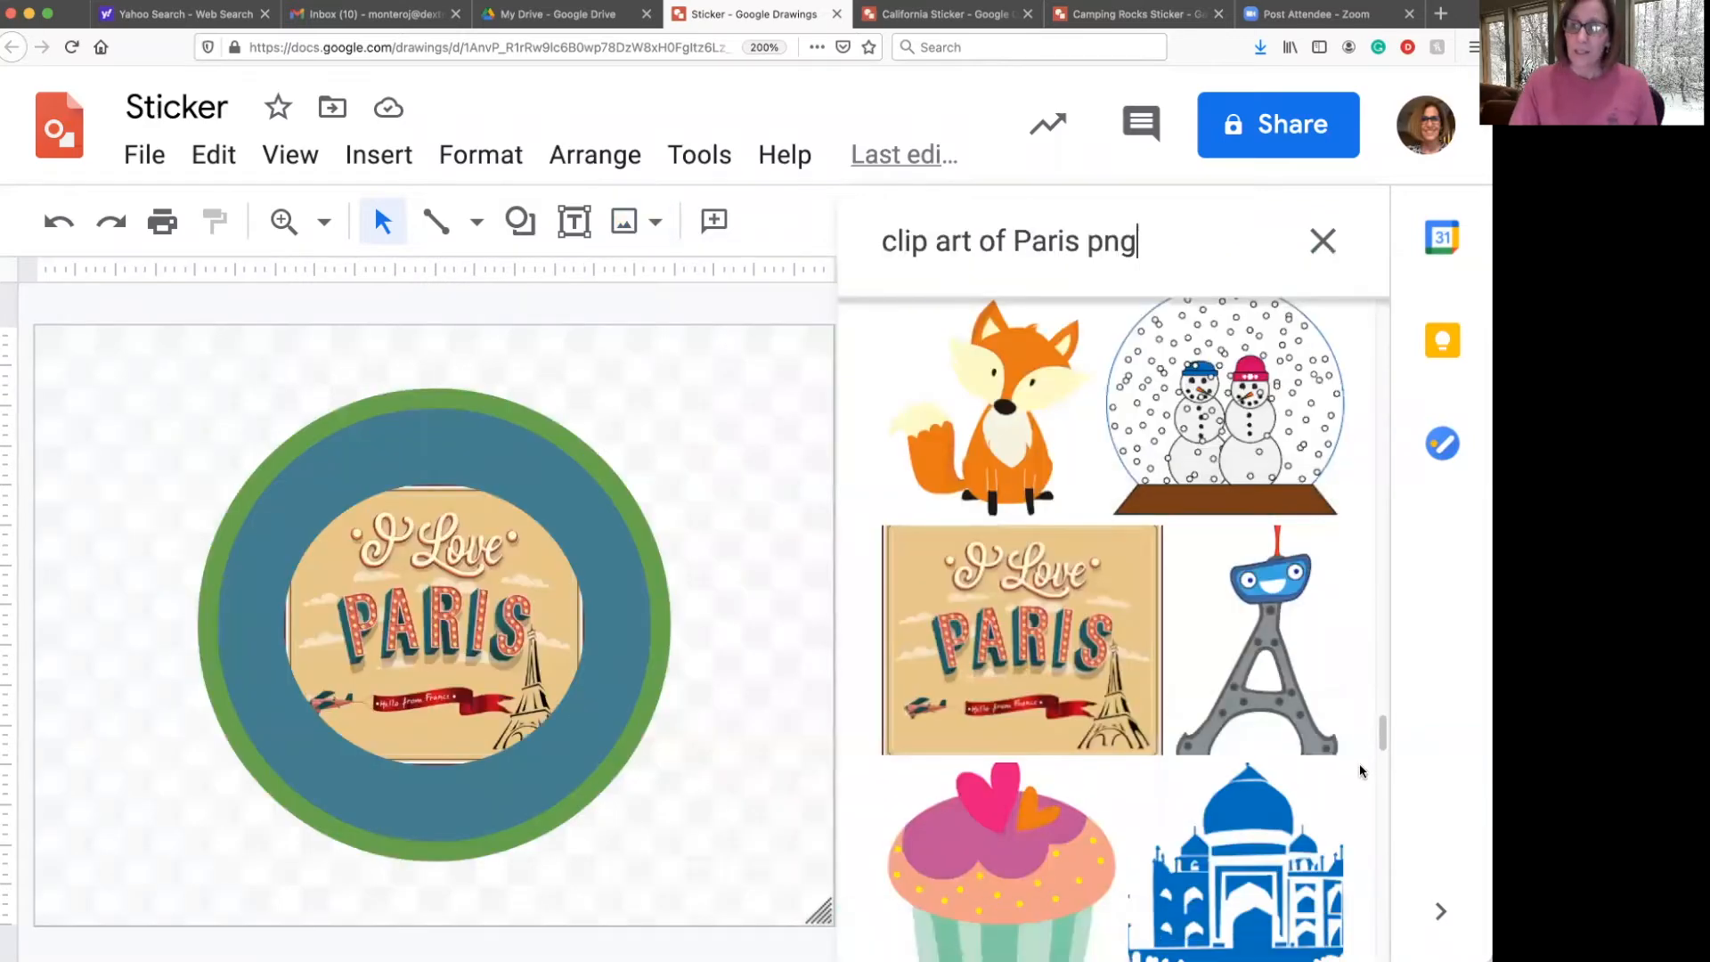
left_click_drag(1381, 737, 1374, 823)
scroll(1375, 824, "down", 10)
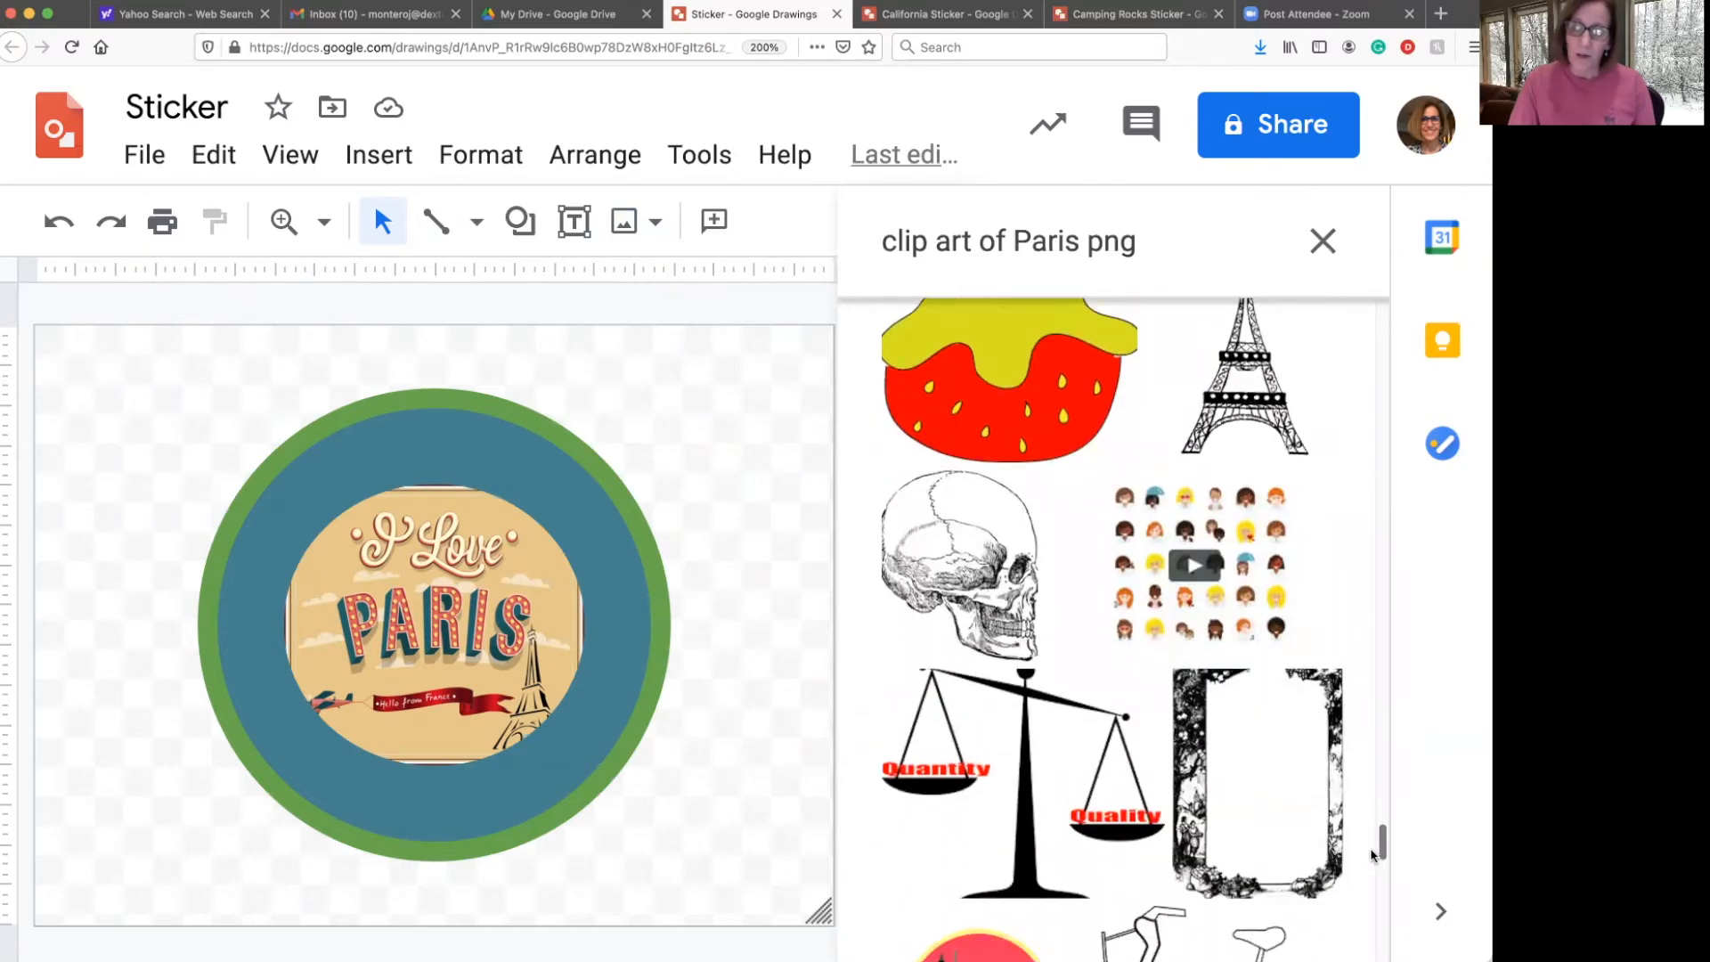
left_click_drag(1378, 437, 1379, 402)
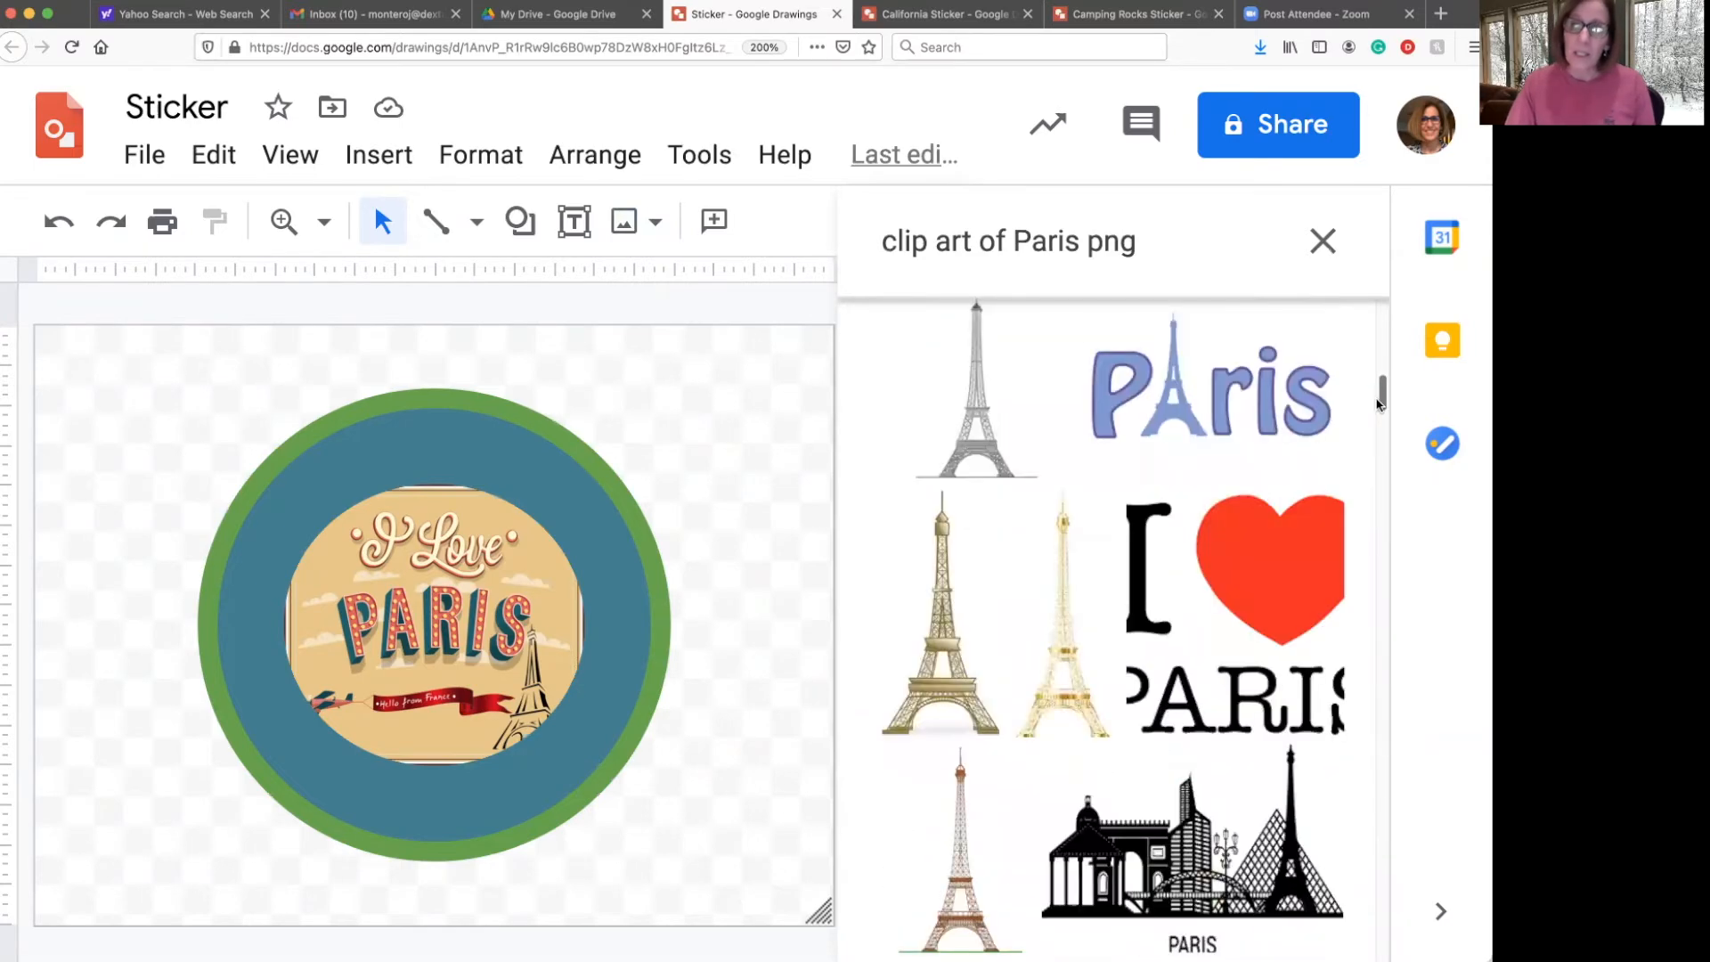
left_click(981, 449)
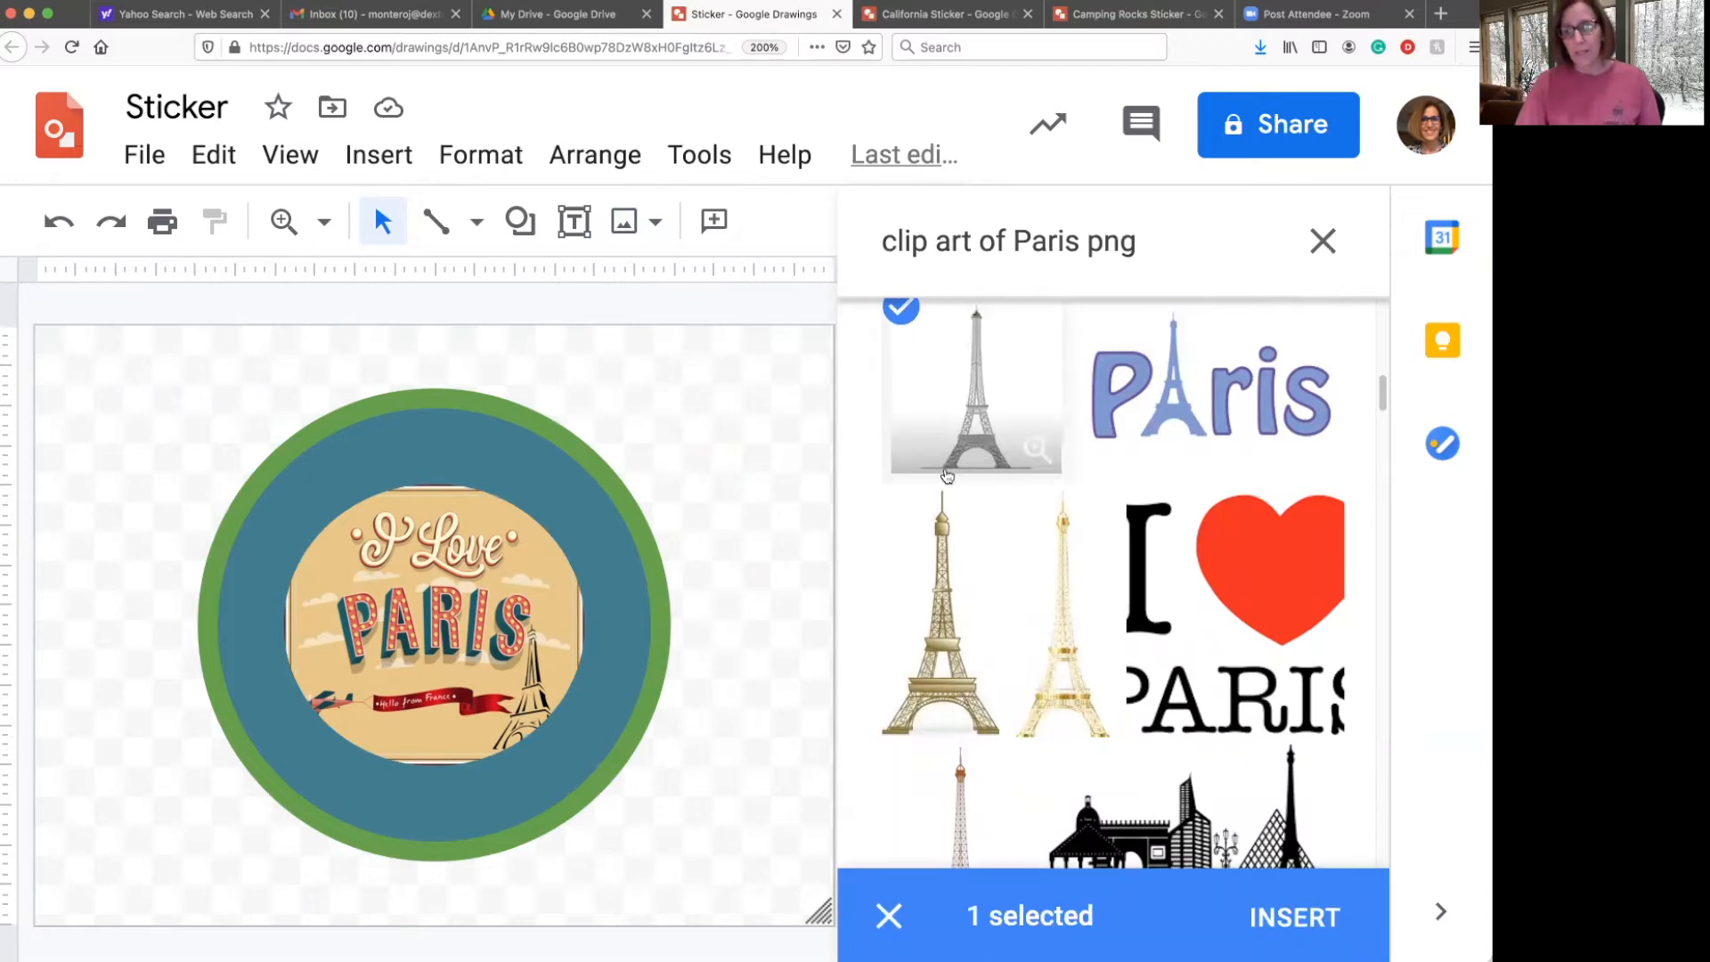
left_click(1299, 918)
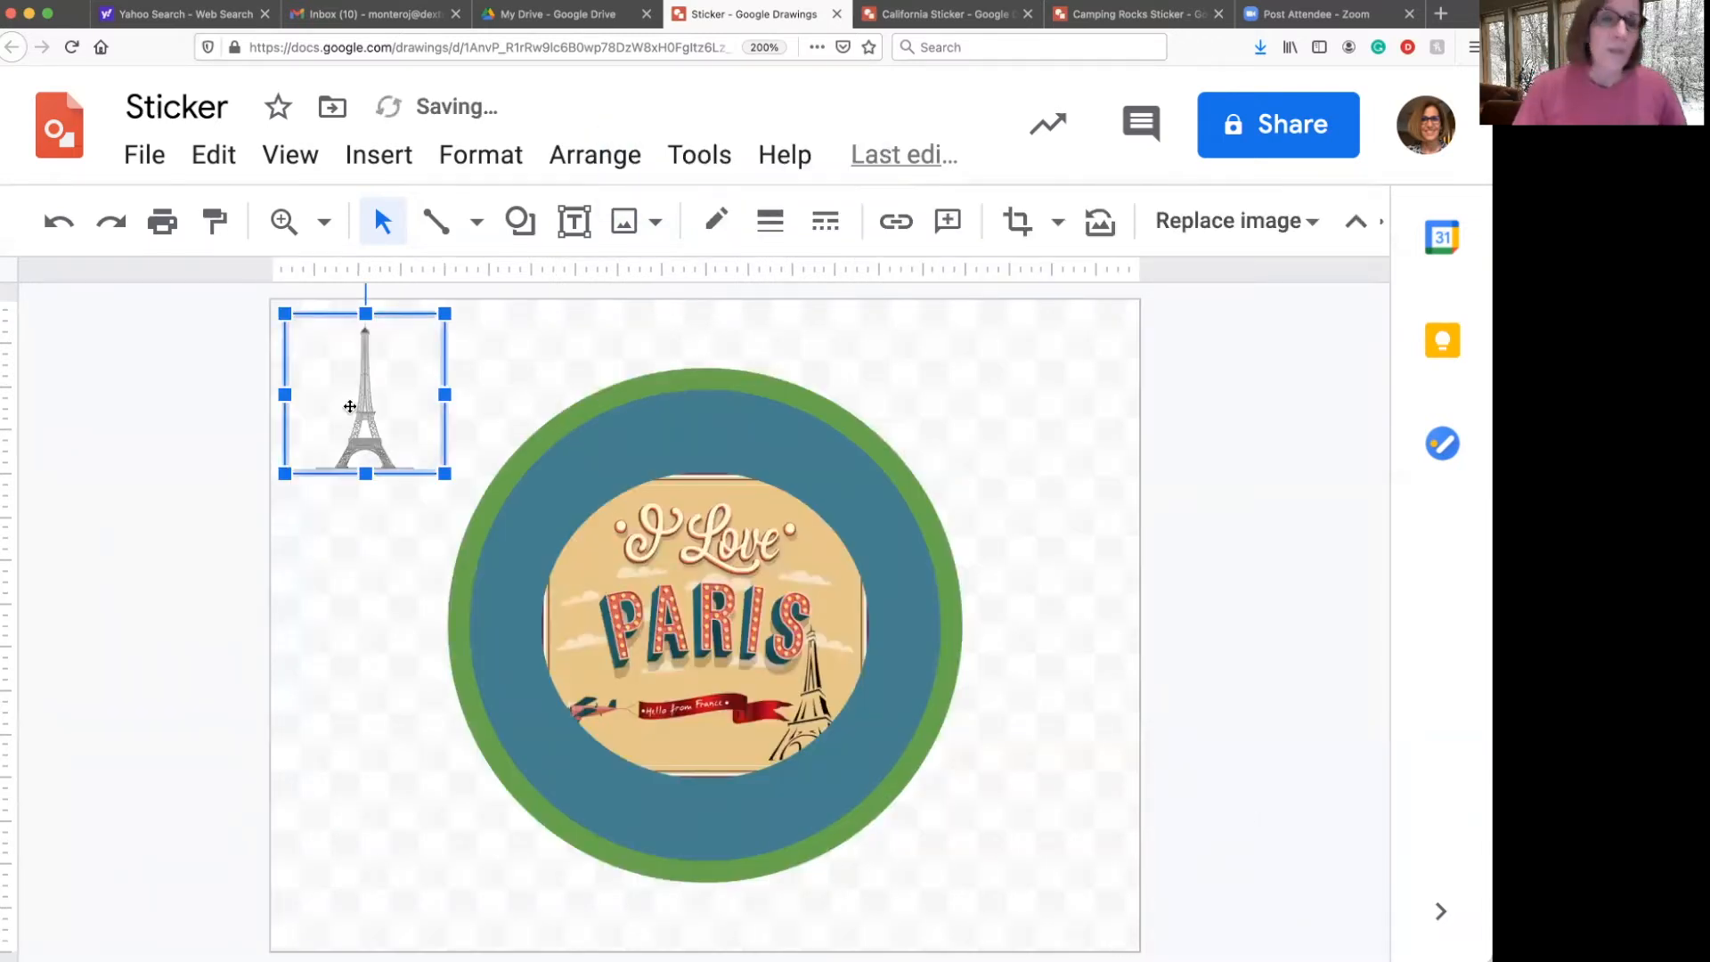
left_click_drag(365, 410, 828, 716)
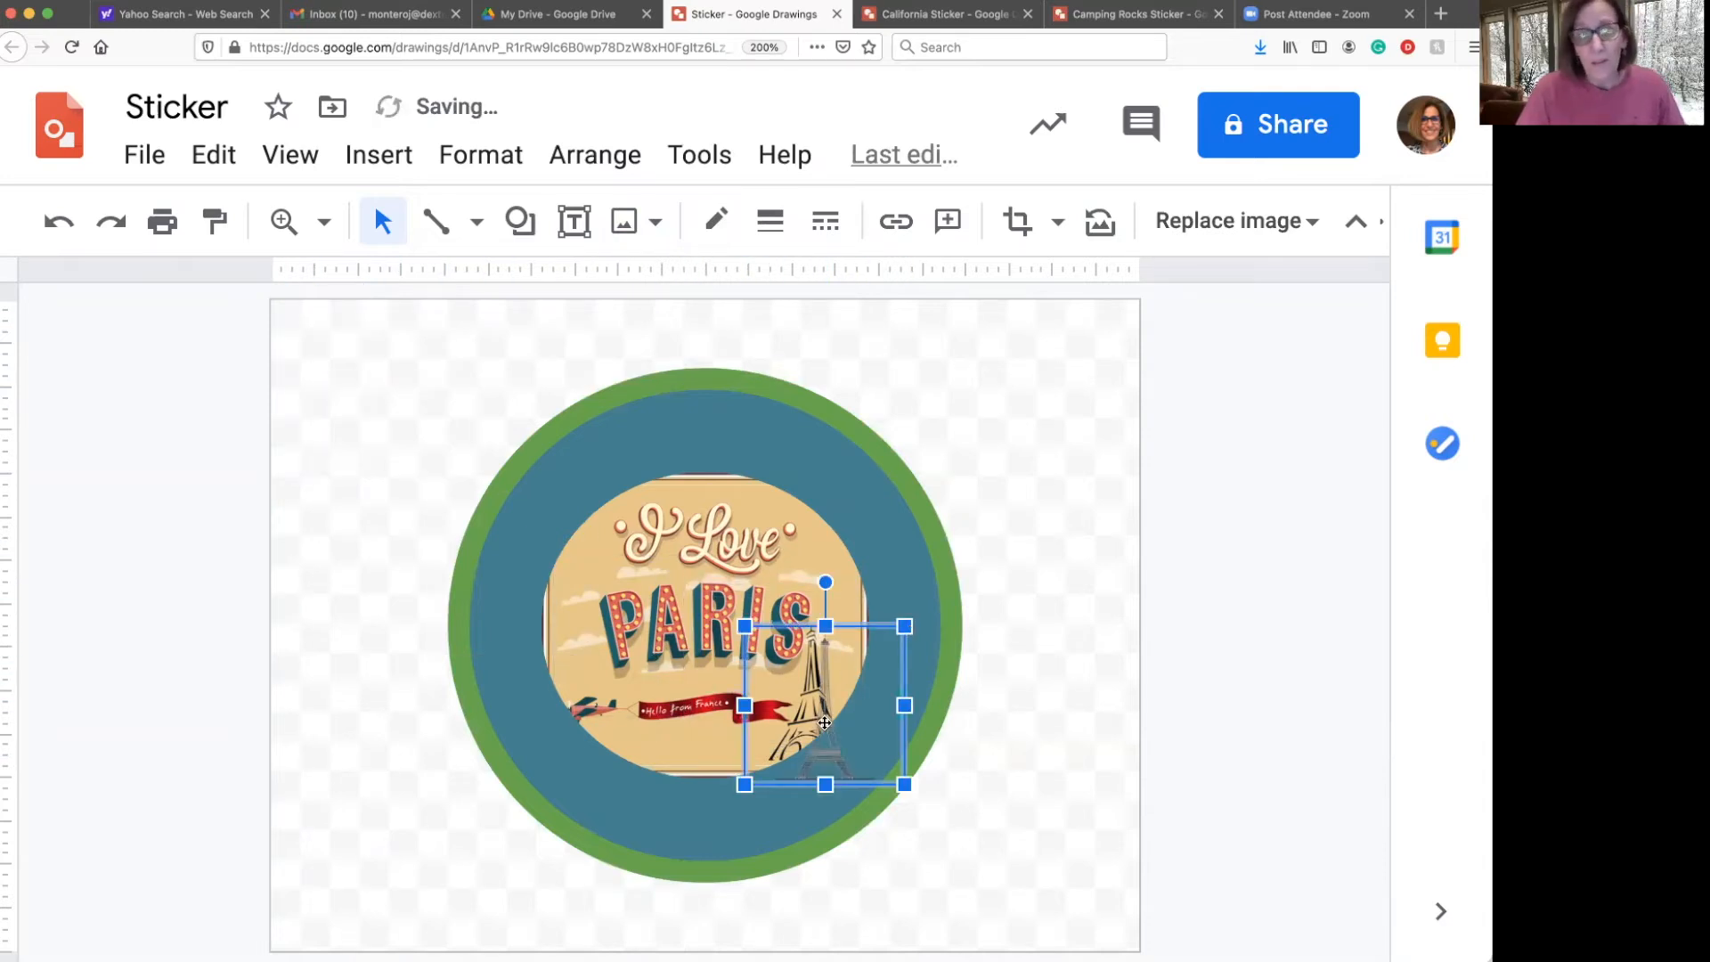
Move the Eiffel Tower clip art higher, then shrink the Paris picture, tilt it counter-clockwise and place it in the teal circle's upper-left part.
left_click_drag(825, 722, 719, 545)
left_click(827, 552)
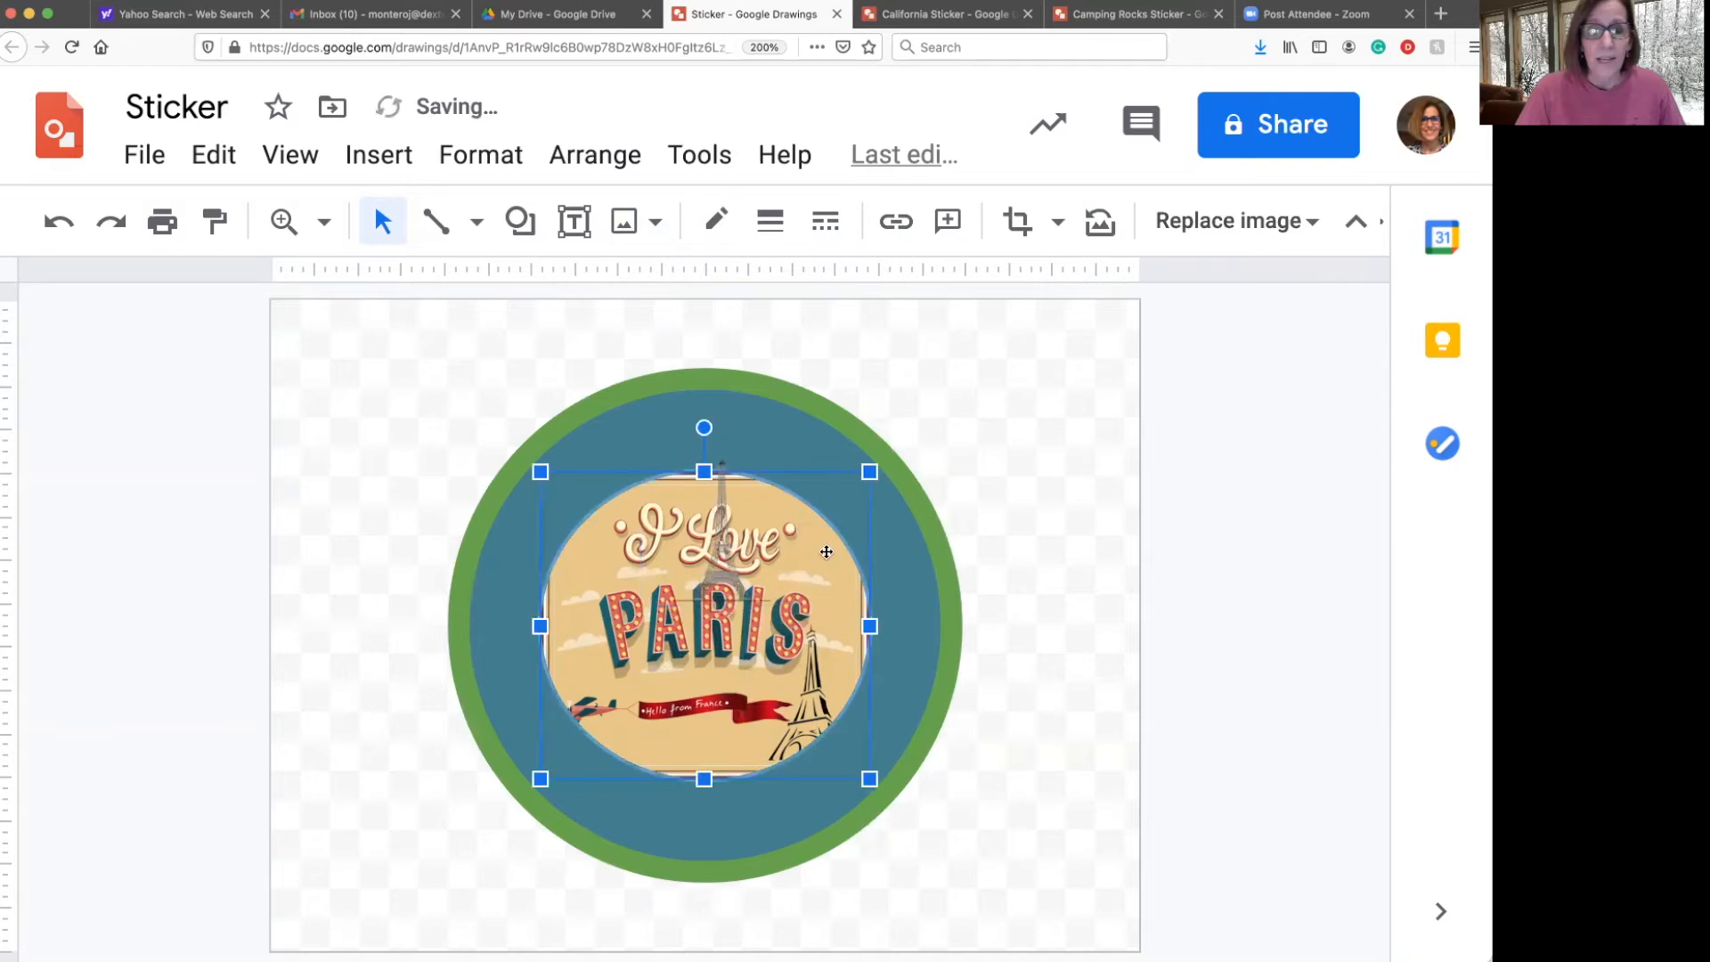
left_click_drag(869, 471, 787, 548)
left_click_drag(641, 609, 586, 570)
left_click_drag(604, 468, 571, 480)
left_click_drag(634, 612, 727, 692)
Enlarge the grey Eiffel Tower clip art to about twice its size and place it near the circle's centre, overlapping the Paris picture's right edge.
left_click(722, 485)
left_click_drag(804, 612, 950, 462)
left_click_drag(789, 641, 708, 660)
left_click_drag(879, 468, 901, 451)
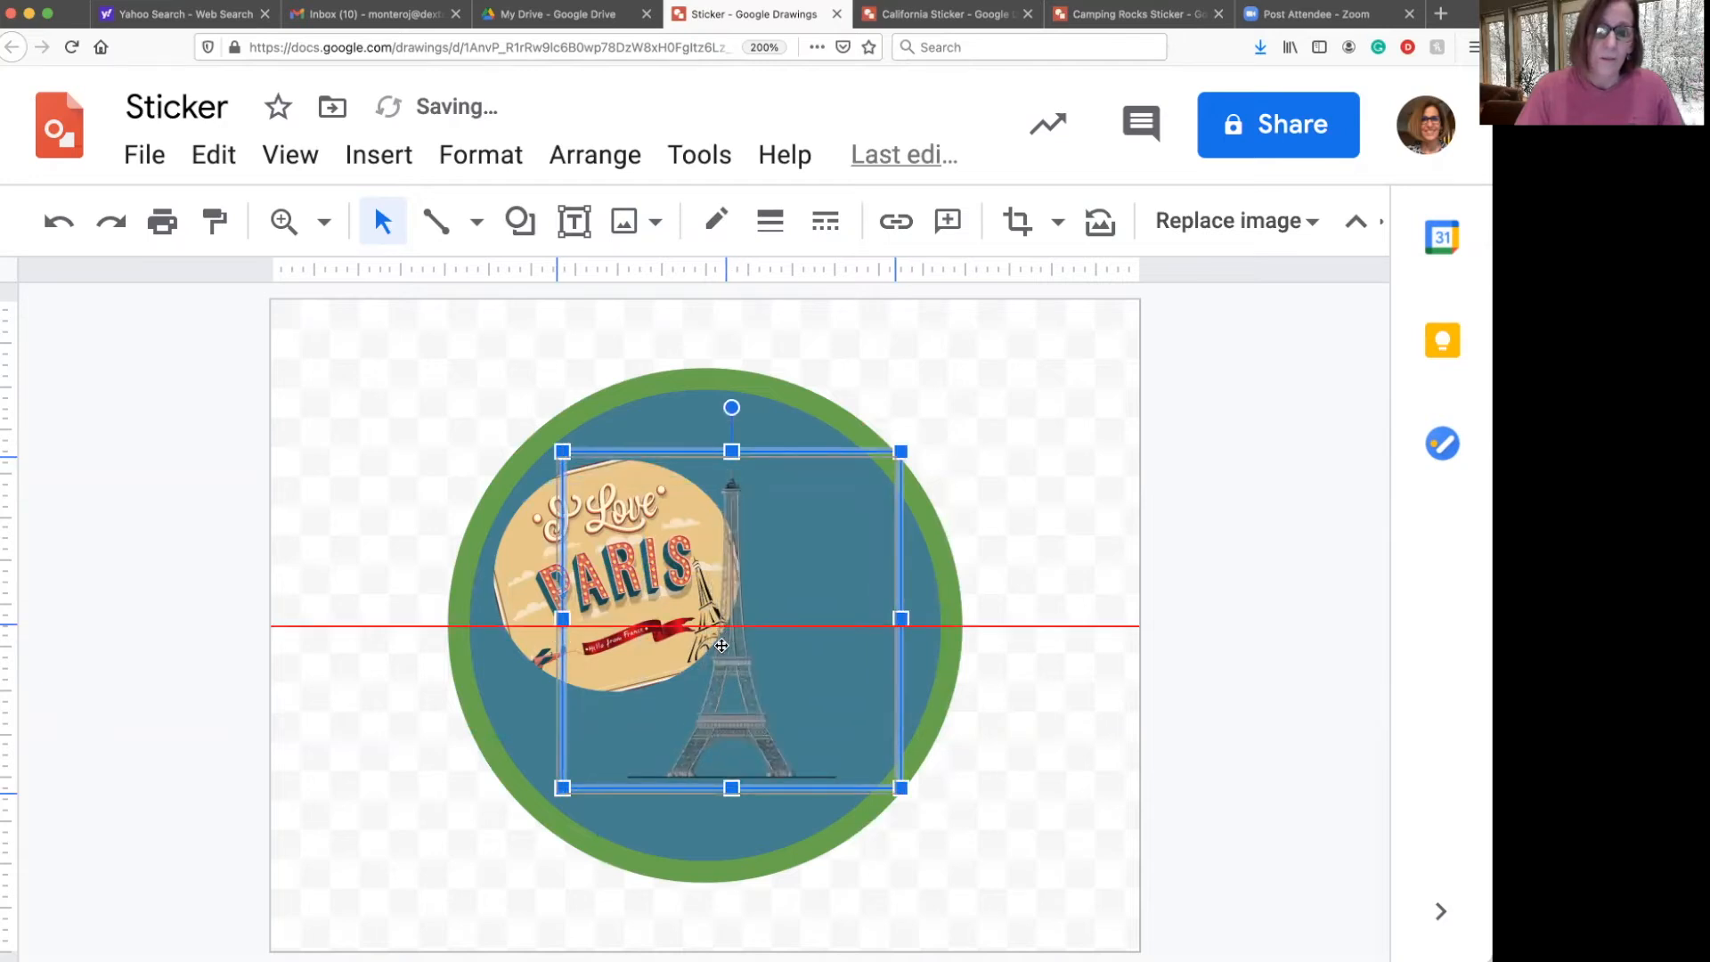
left_click_drag(721, 645, 715, 651)
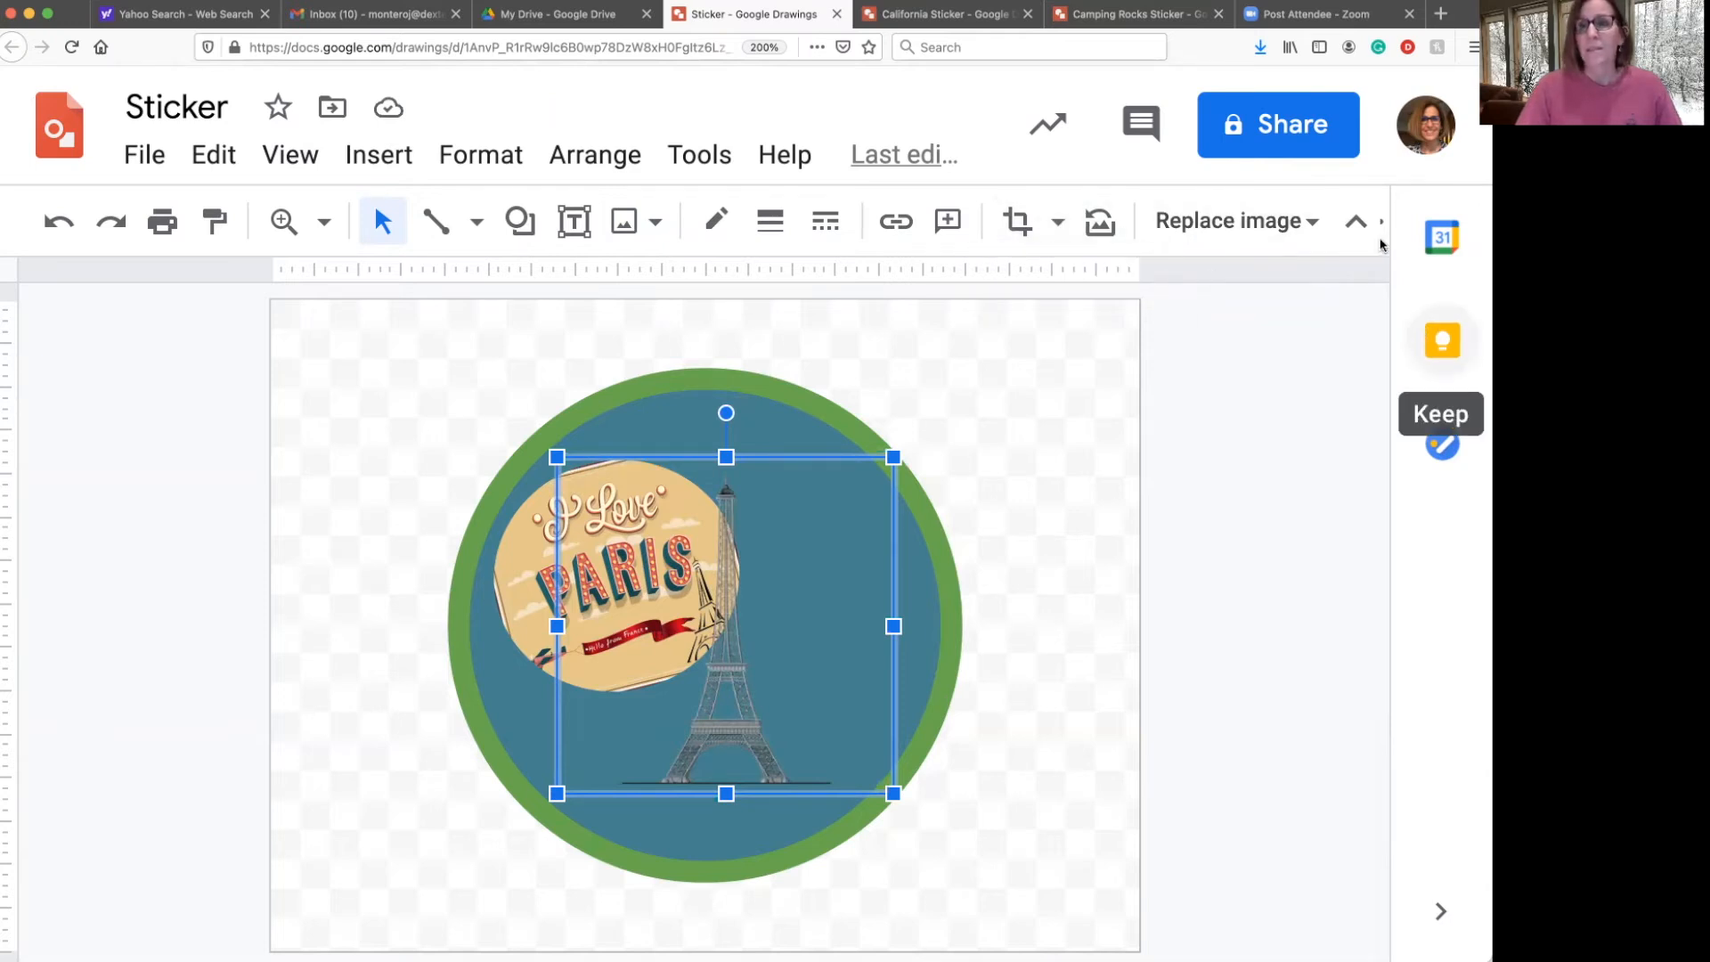
left_click(1312, 222)
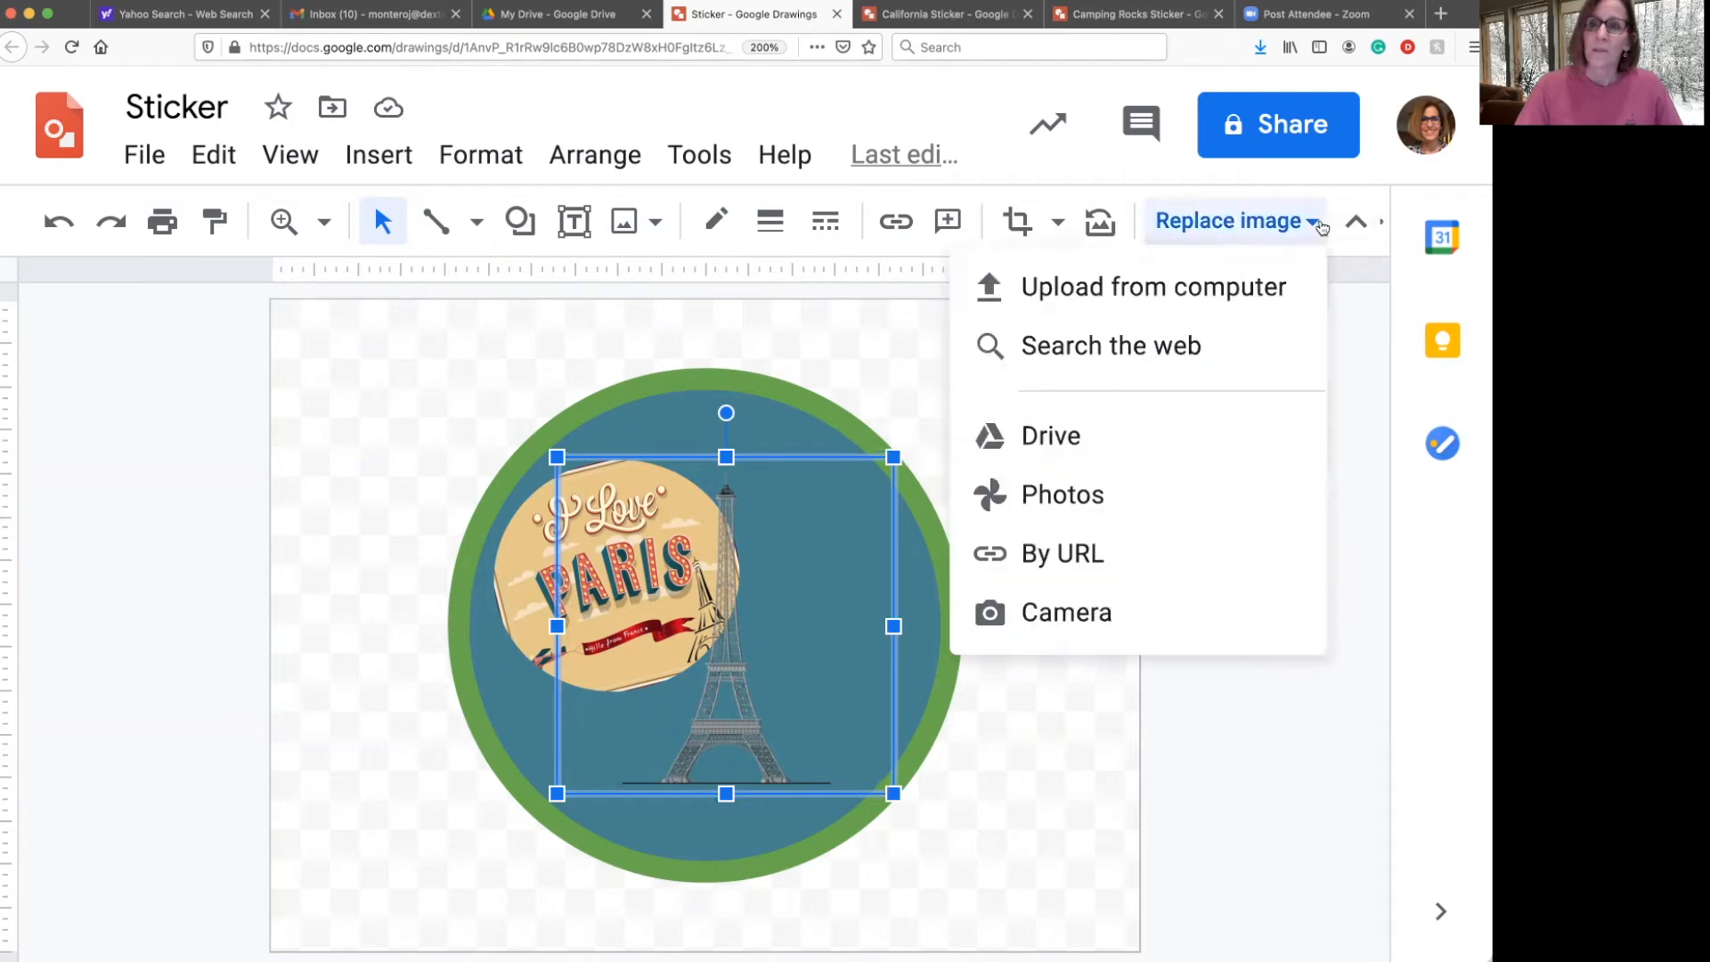
left_click(1357, 368)
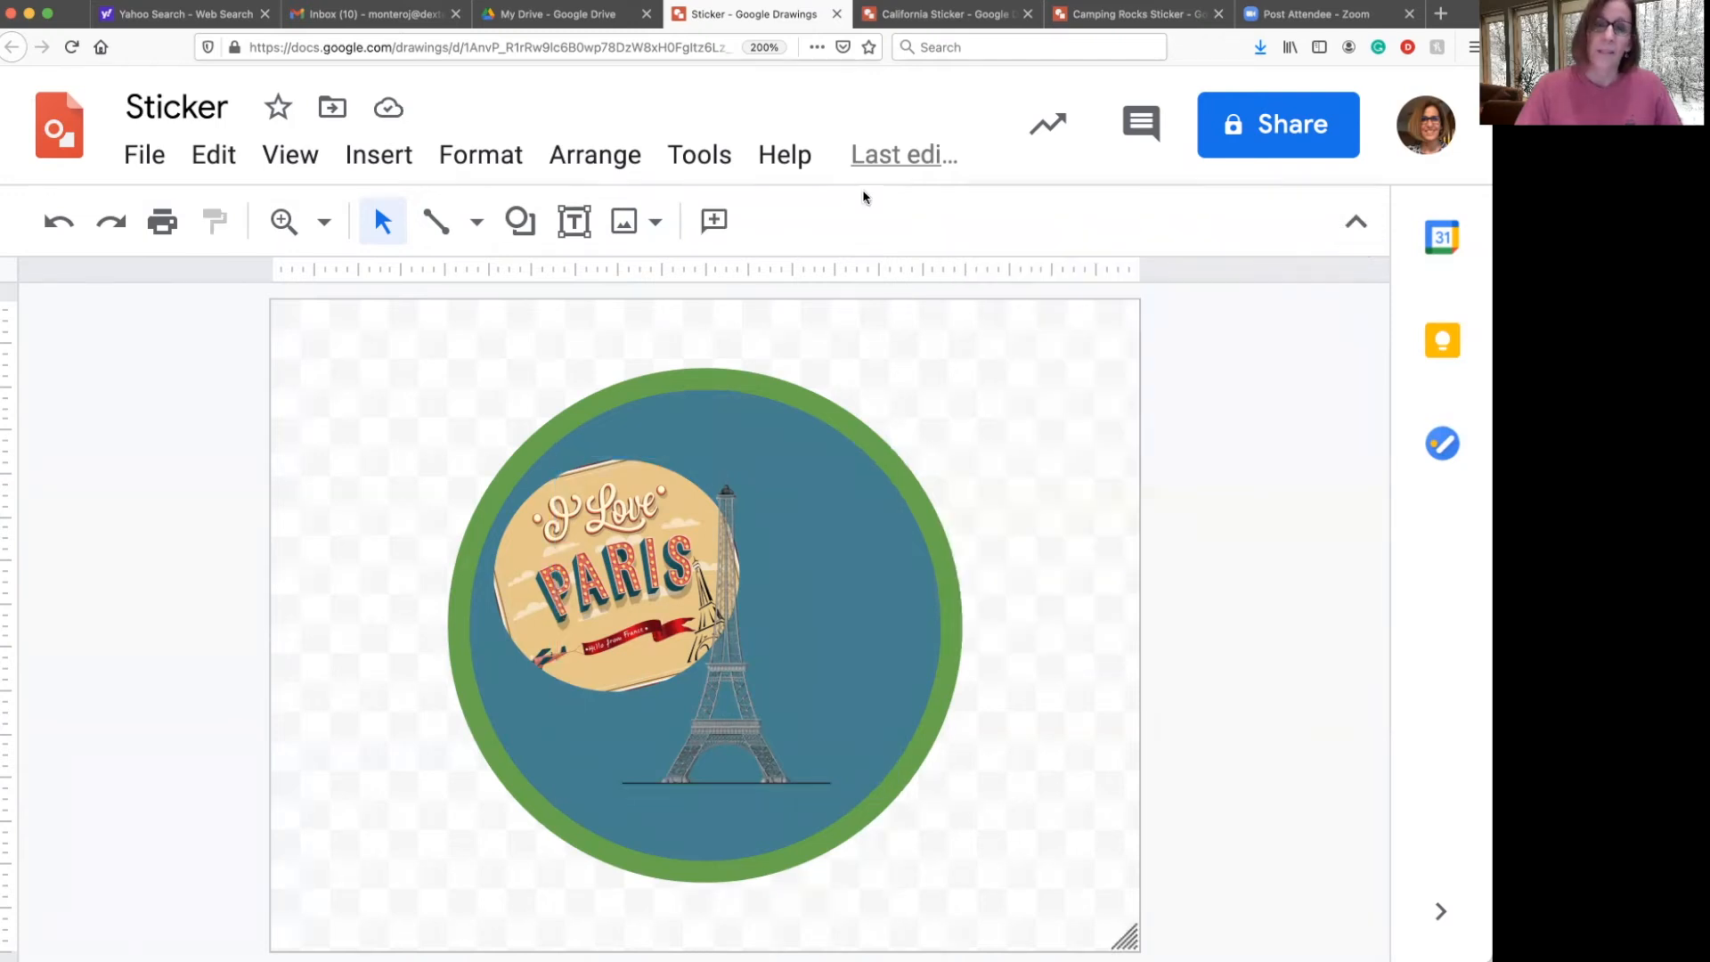
left_click(470, 156)
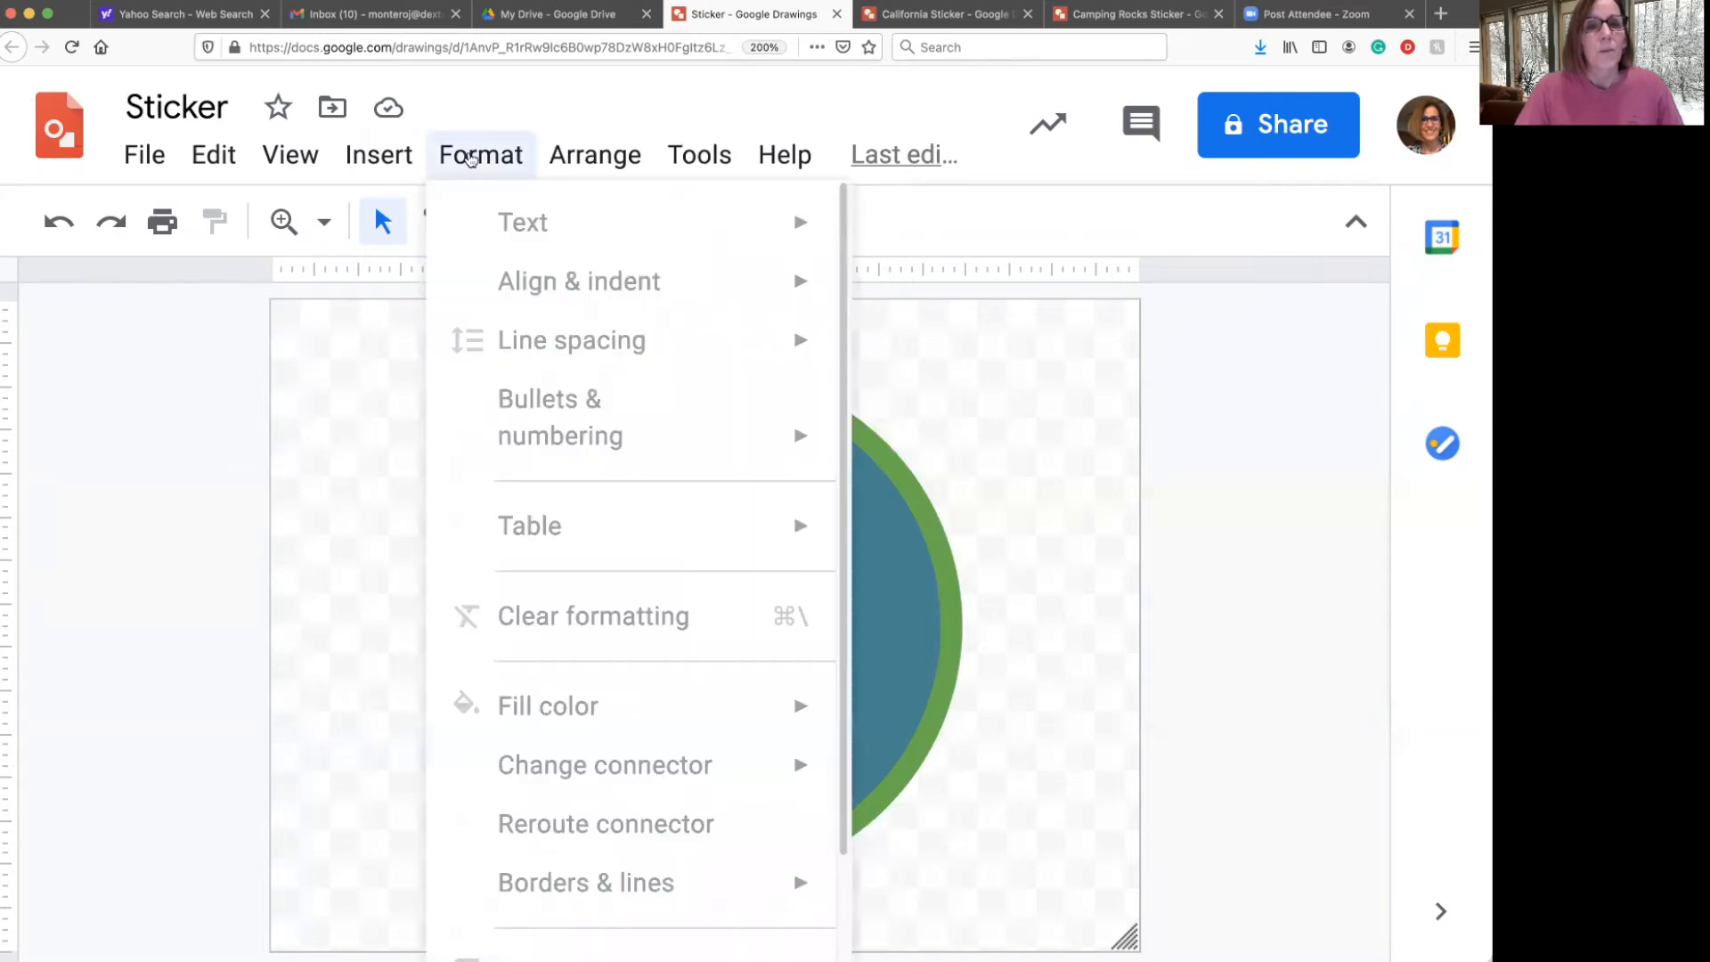
left_click(945, 436)
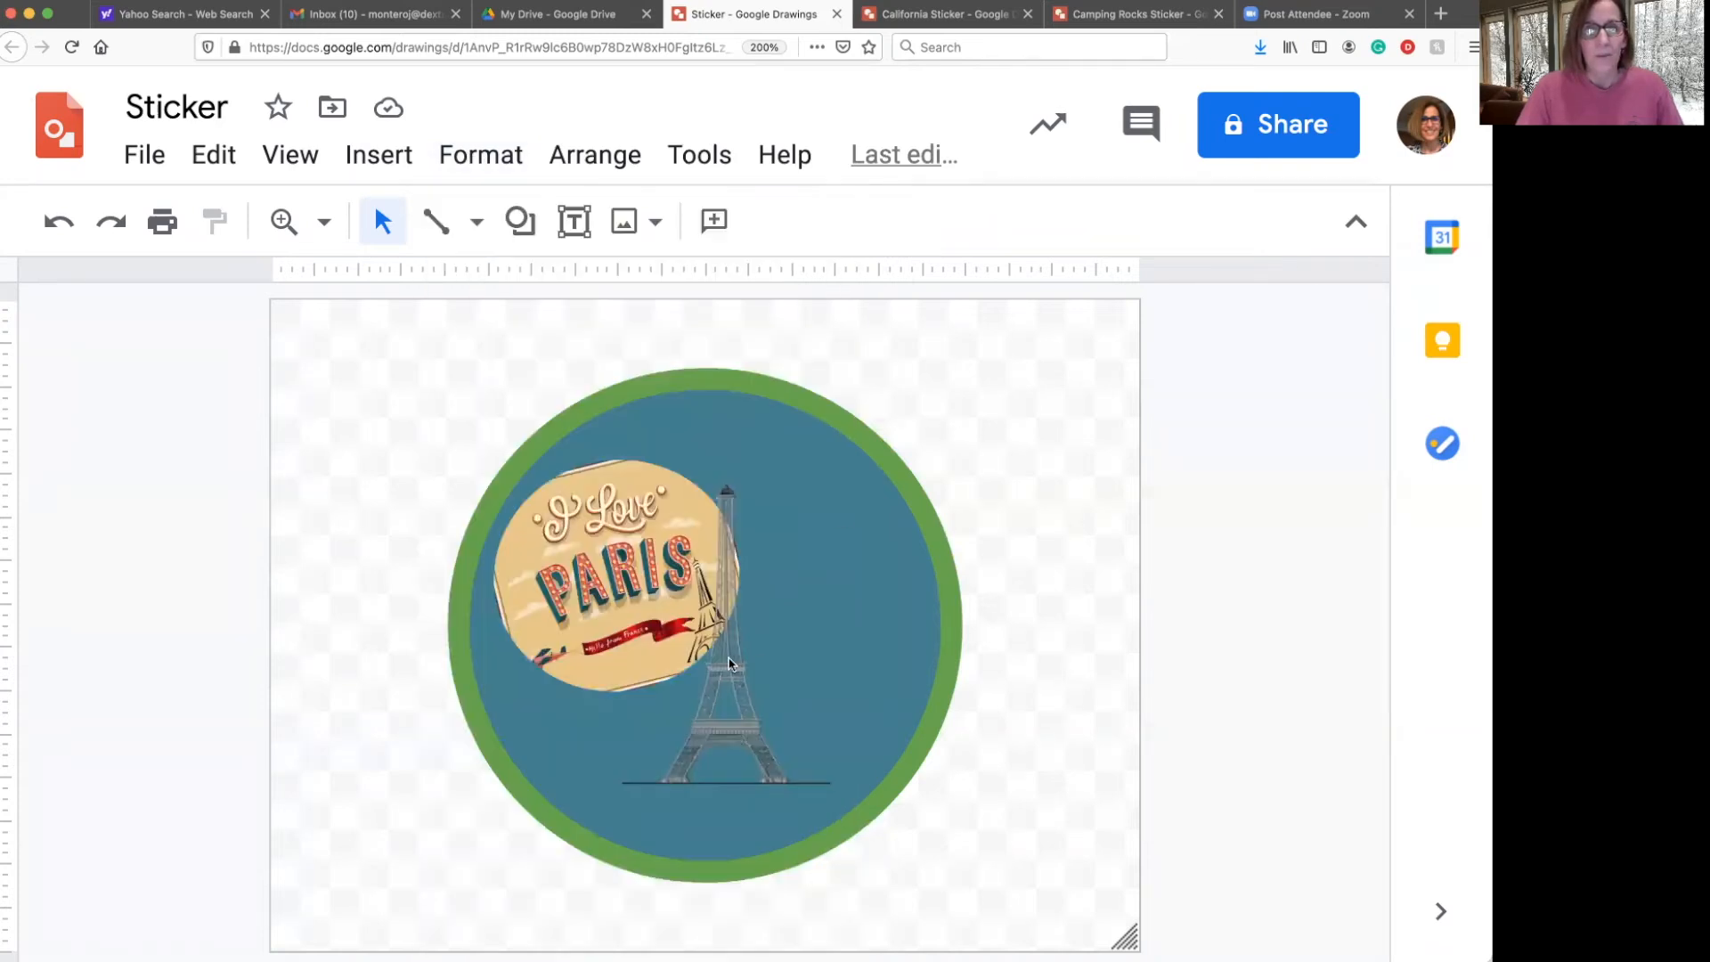
Open the format options for the grey Eiffel Tower clip art.
left_click(728, 663)
left_click(1167, 222)
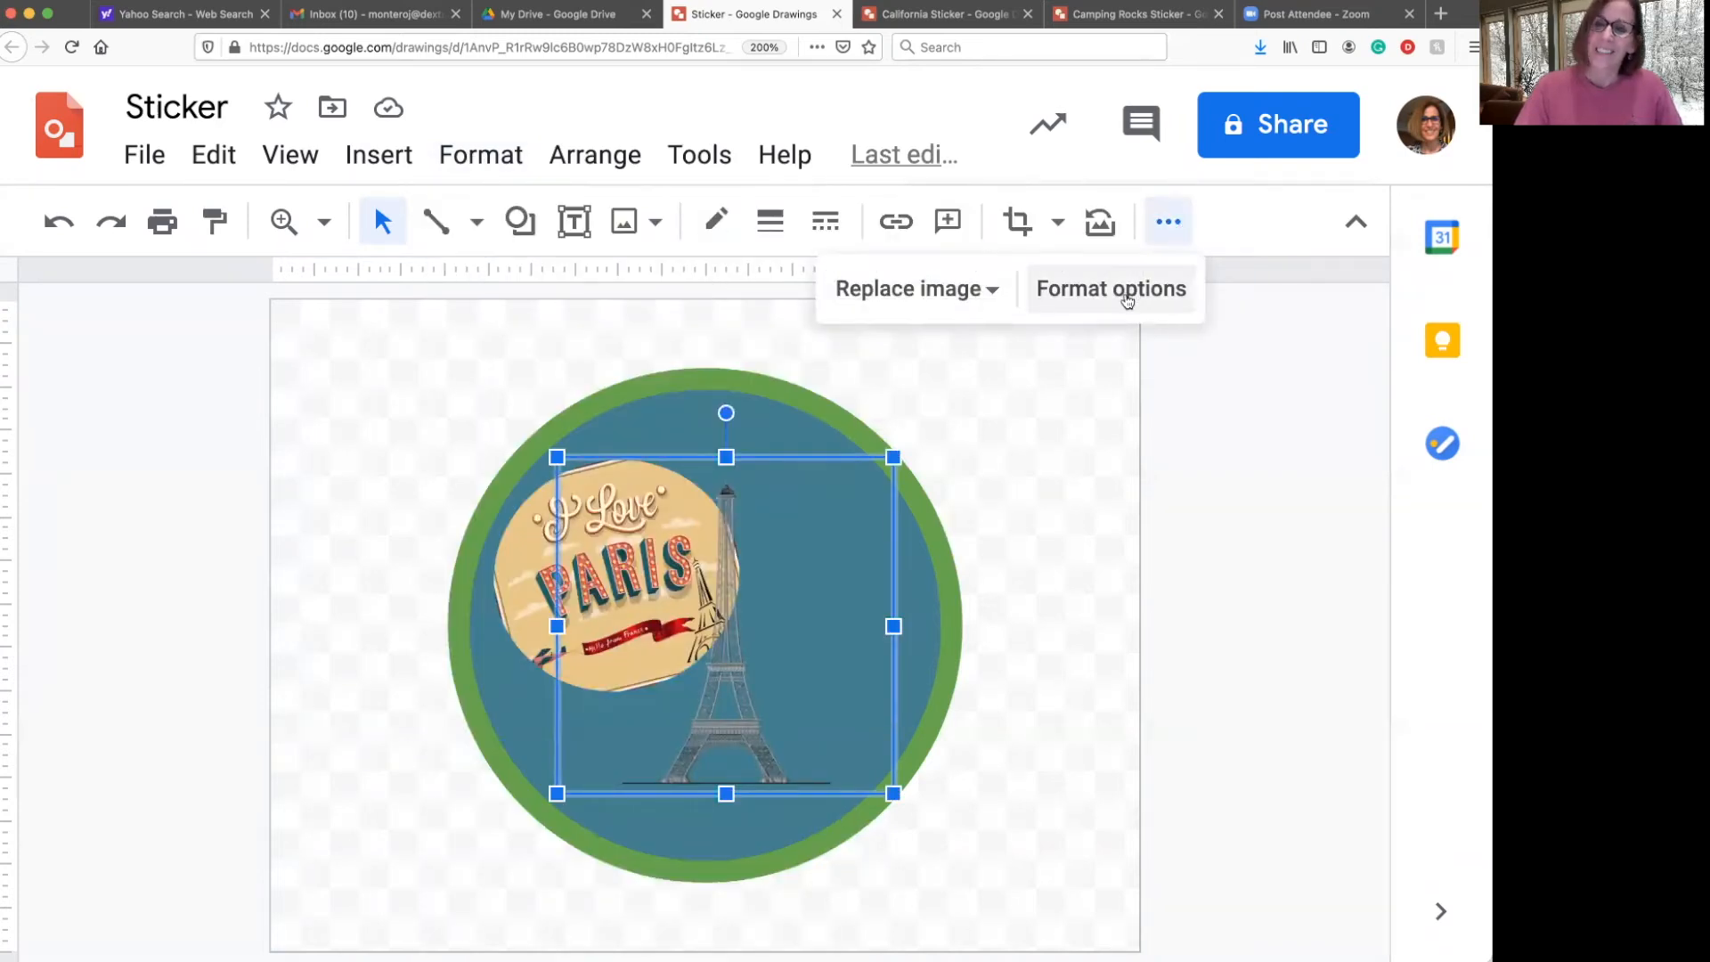
left_click(1126, 294)
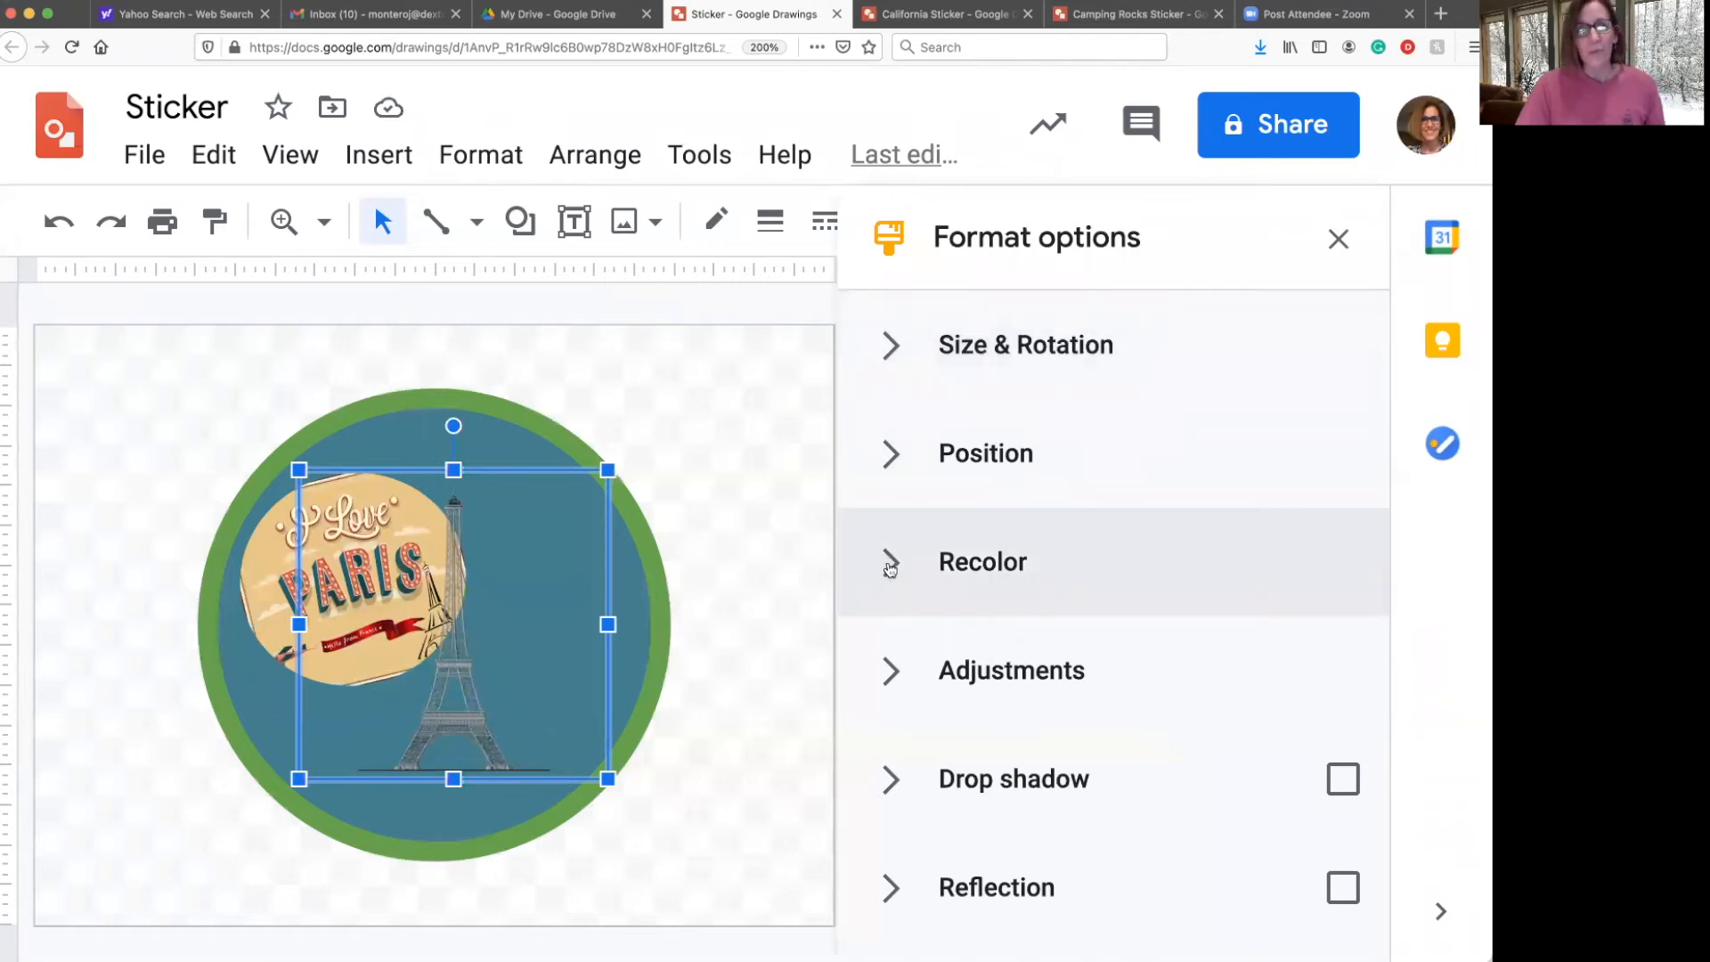